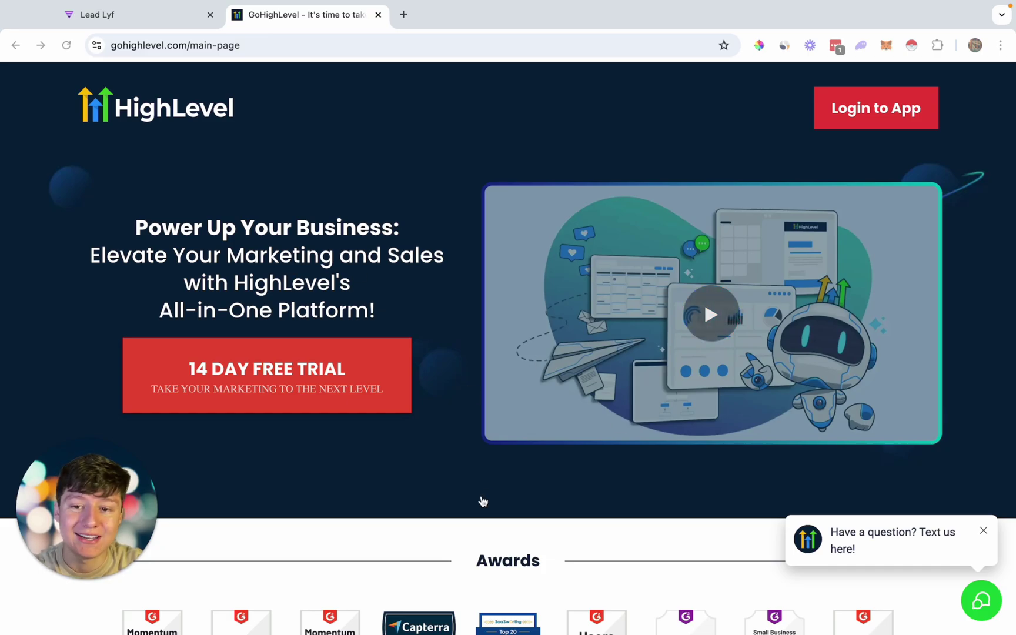
Review the GoHighLevel pricing comparison table, then switch to the Lead Lyf launchpad tab.
{"action": "scroll", "coordinate": [483, 501], "scroll_direction": "down", "scroll_amount": 20}
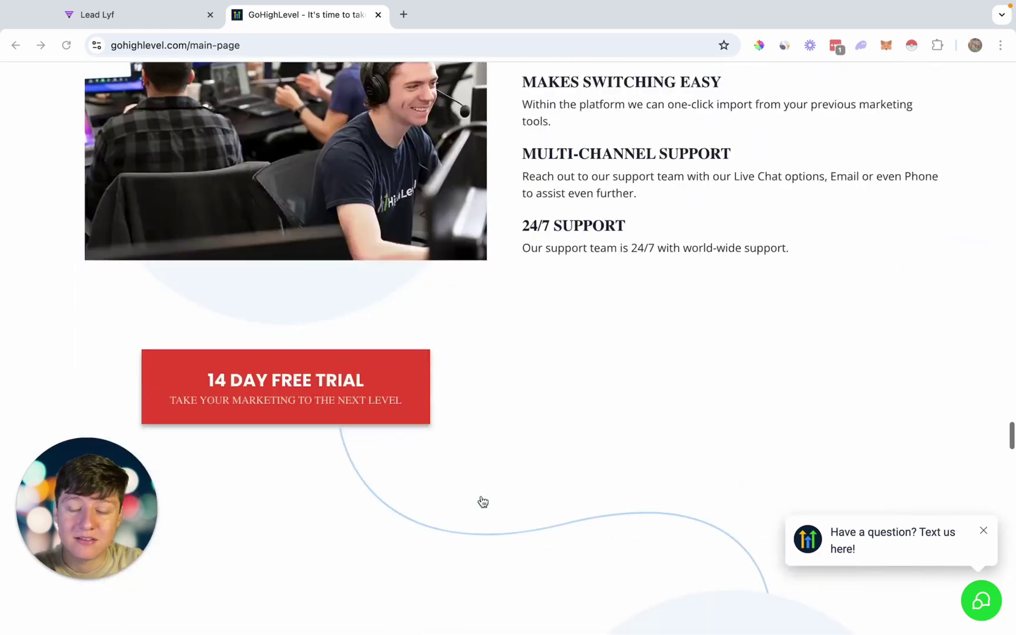
{"action": "scroll", "coordinate": [482, 501], "scroll_direction": "down", "scroll_amount": 10}
{"action": "scroll", "coordinate": [483, 501], "scroll_direction": "up", "scroll_amount": 5}
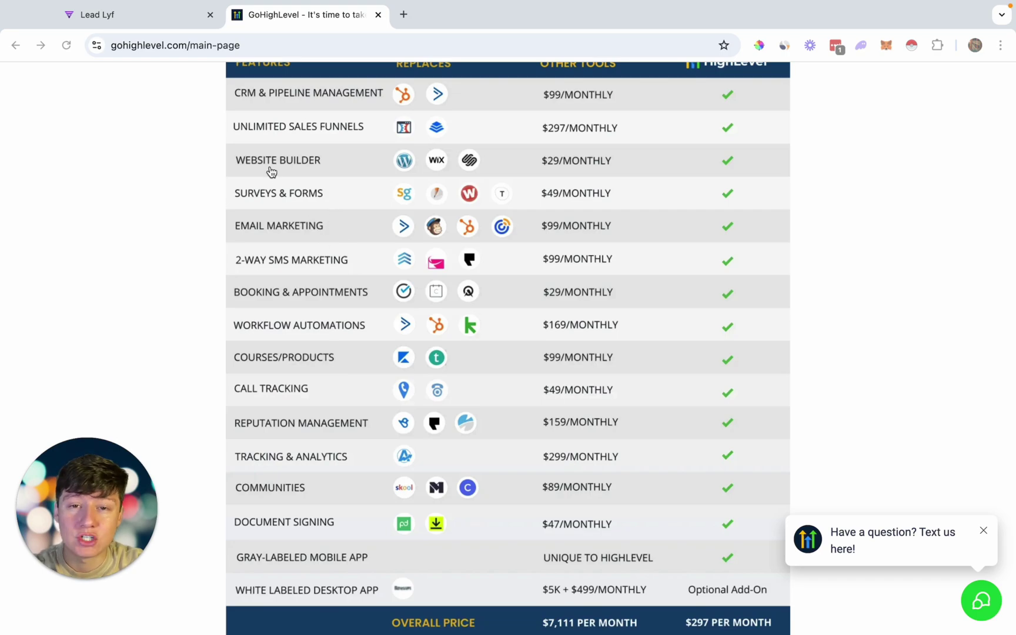
{"action": "left_click", "coordinate": [153, 16]}
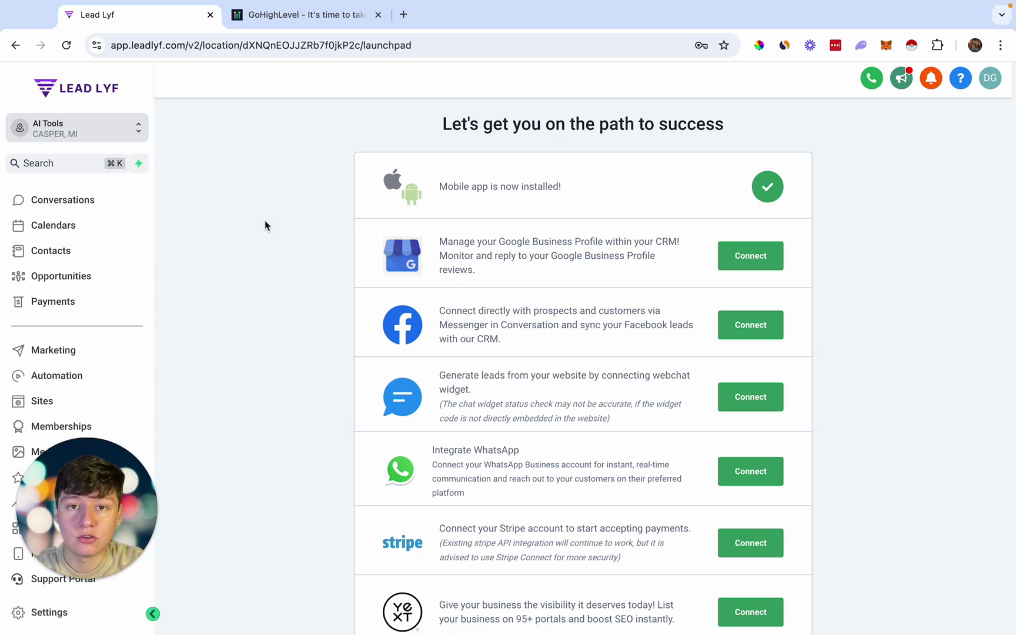
Return to the GoHighLevel website and start the 14 Day Free Trial sign-up.
{"action": "key", "text": "ctrl+Tab"}
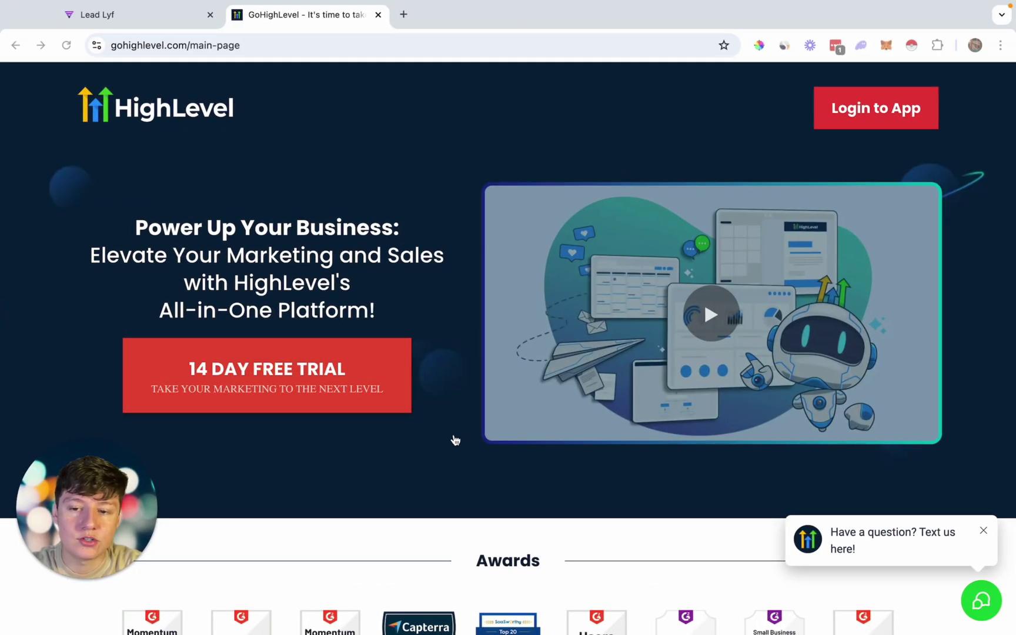
{"action": "left_click", "coordinate": [381, 387]}
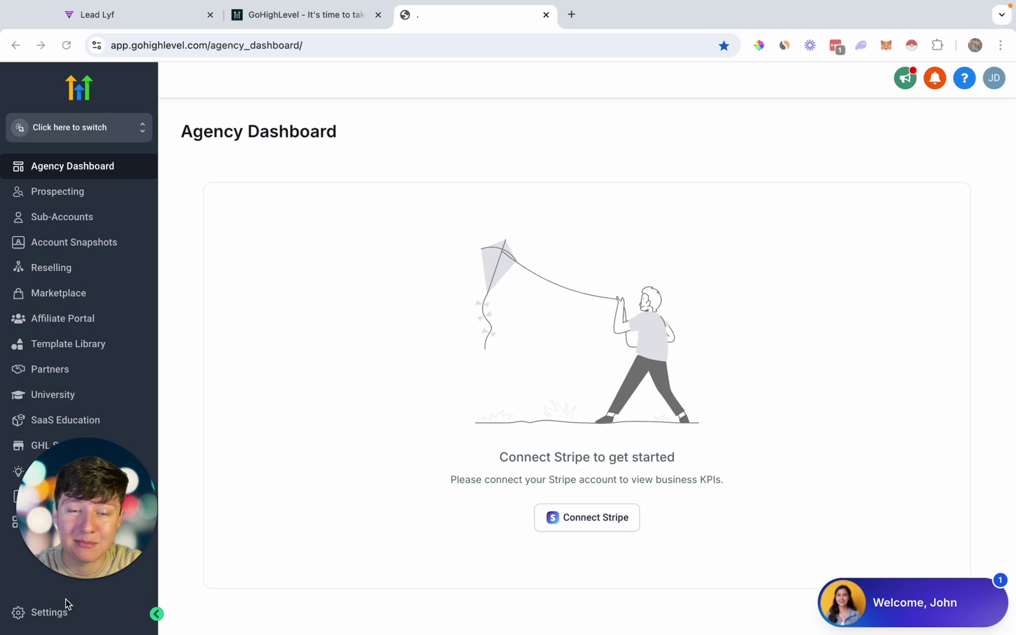
Upload the LEADLOGIC image as the company logo in Company settings.
{"action": "left_click", "coordinate": [38, 614]}
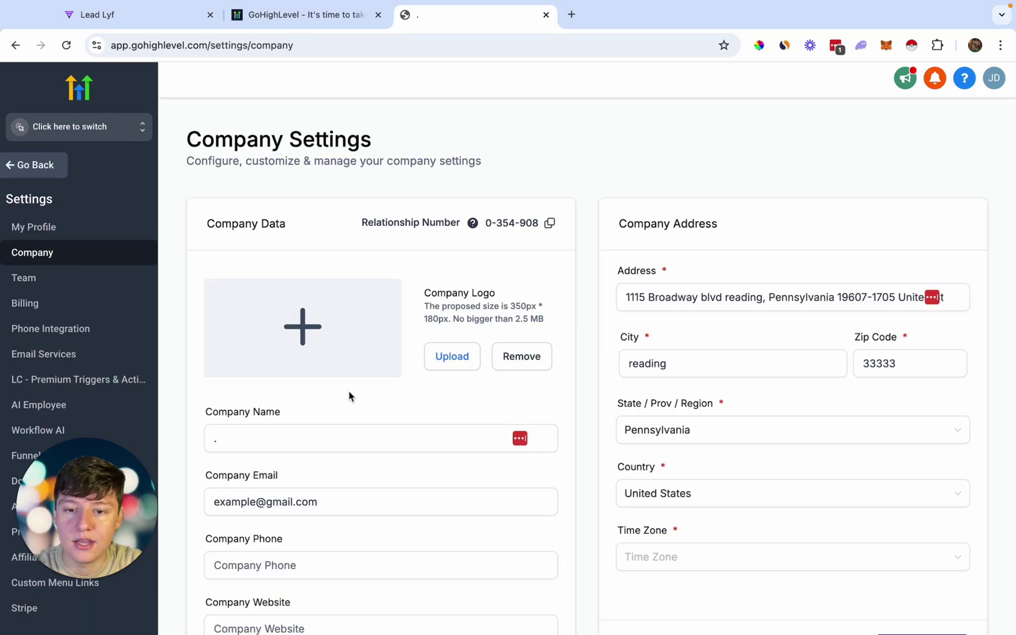
{"action": "left_click", "coordinate": [453, 359]}
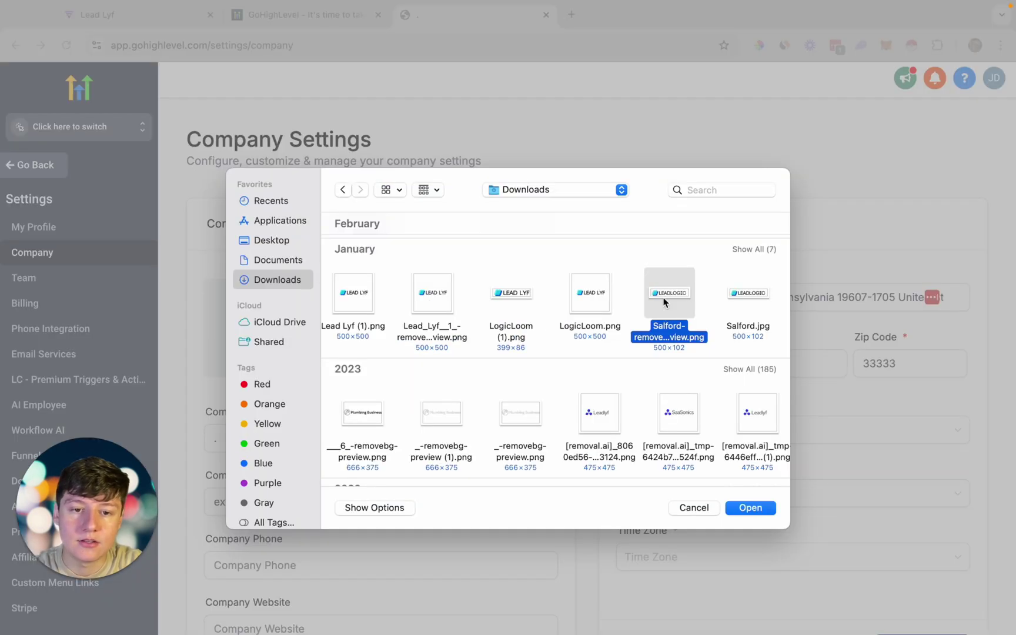
{"action": "double_click", "coordinate": [664, 302]}
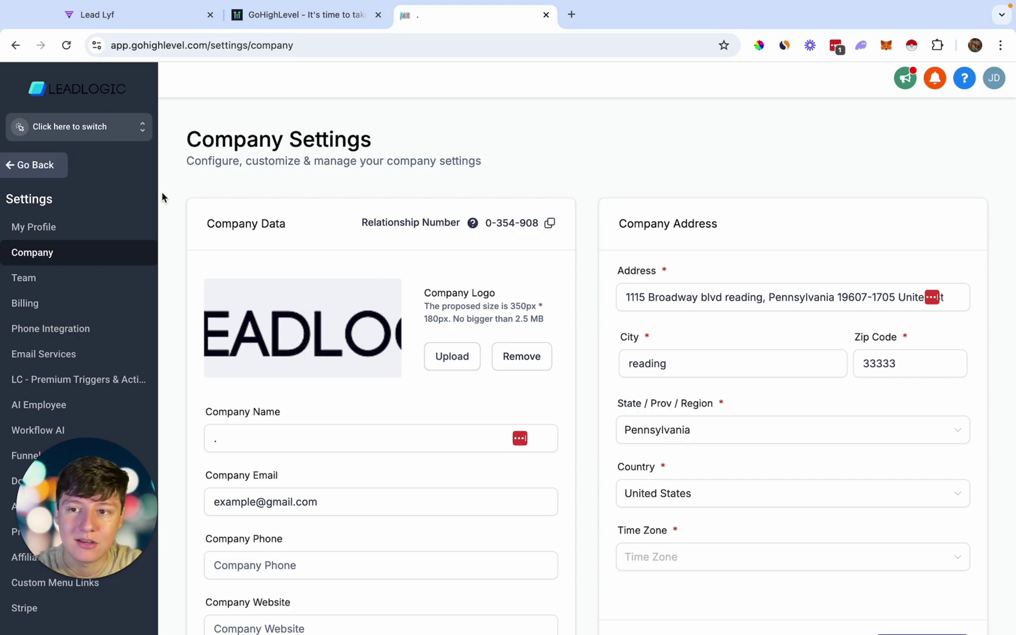
Try the Dark theme, keep Light, update the company and return to the dashboard.
{"action": "scroll", "coordinate": [311, 340], "scroll_direction": "down", "scroll_amount": 15}
{"action": "scroll", "coordinate": [311, 341], "scroll_direction": "up", "scroll_amount": 4}
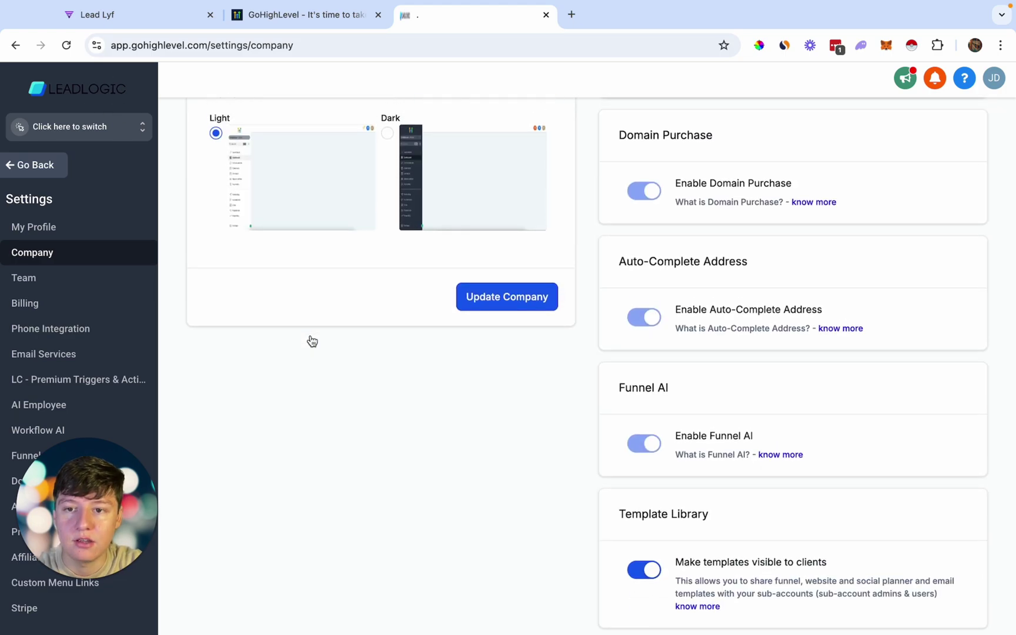
{"action": "left_click", "coordinate": [455, 174]}
{"action": "left_click", "coordinate": [321, 174]}
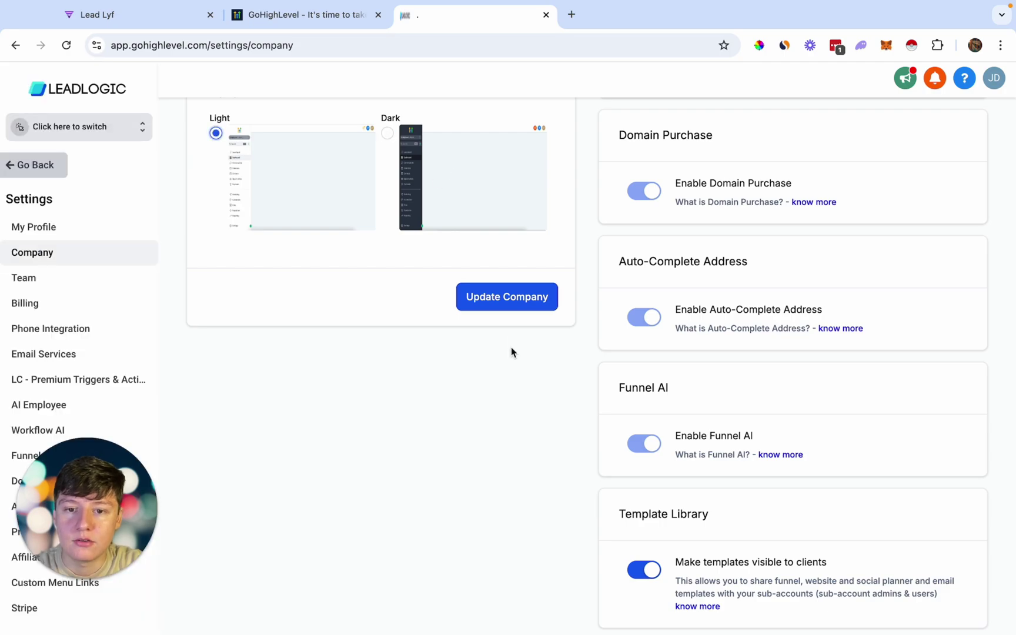
{"action": "left_click", "coordinate": [512, 307]}
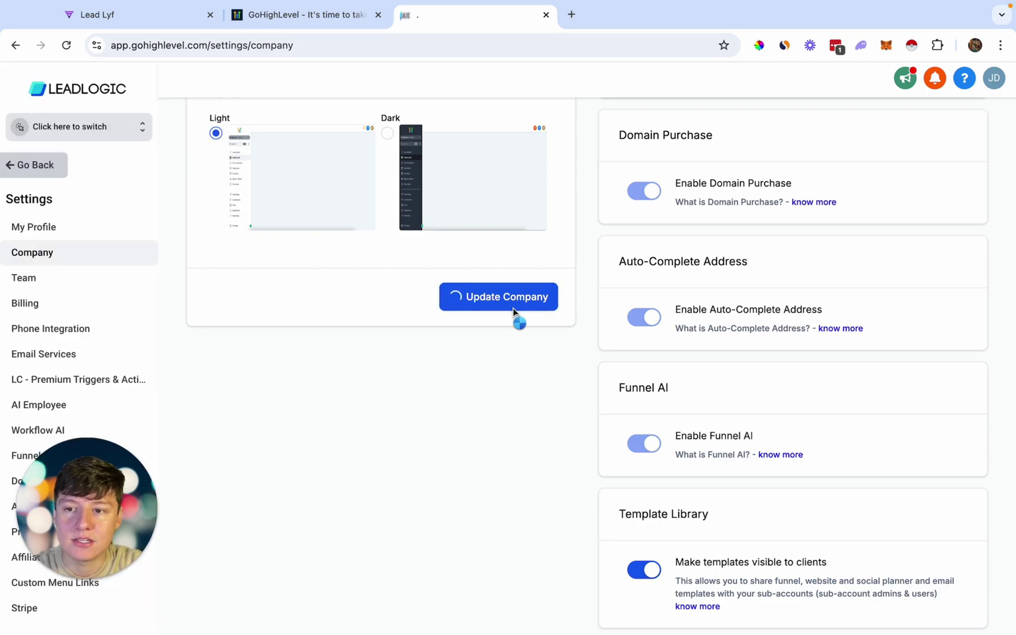
{"action": "left_click", "coordinate": [38, 167]}
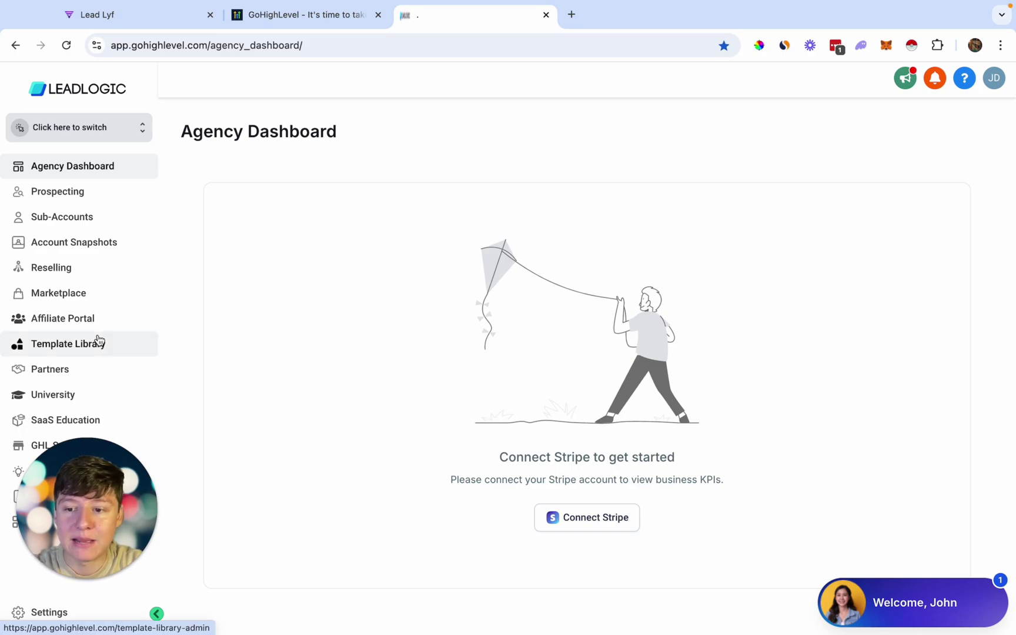
Open the Mobile App customiser from the agency sidebar and scroll its app types.
{"action": "left_click_drag", "start_coordinate": [48, 497], "coordinate": [252, 497]}
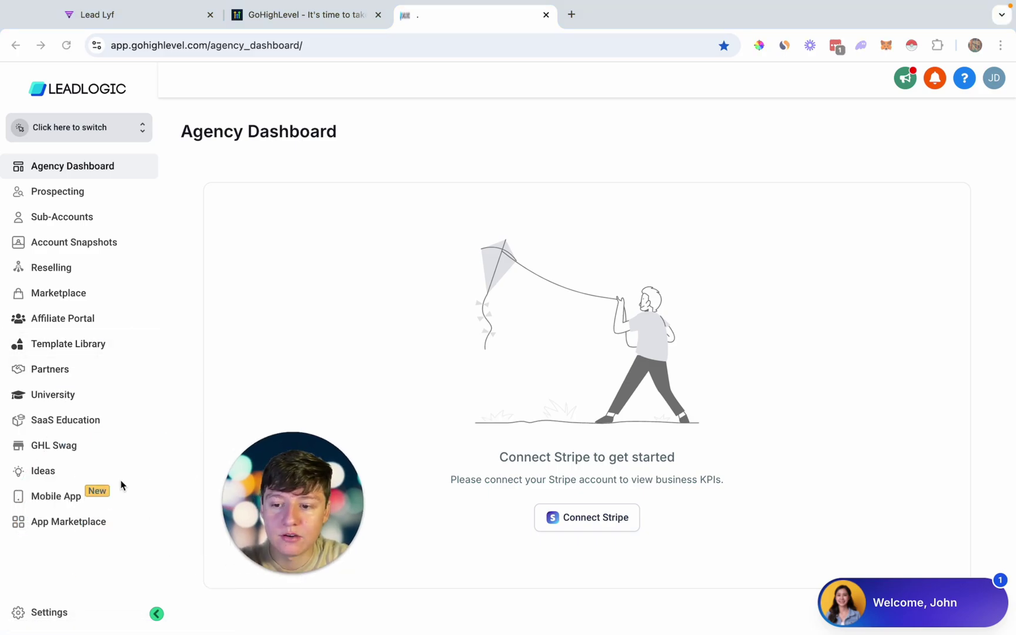
{"action": "left_click", "coordinate": [46, 498]}
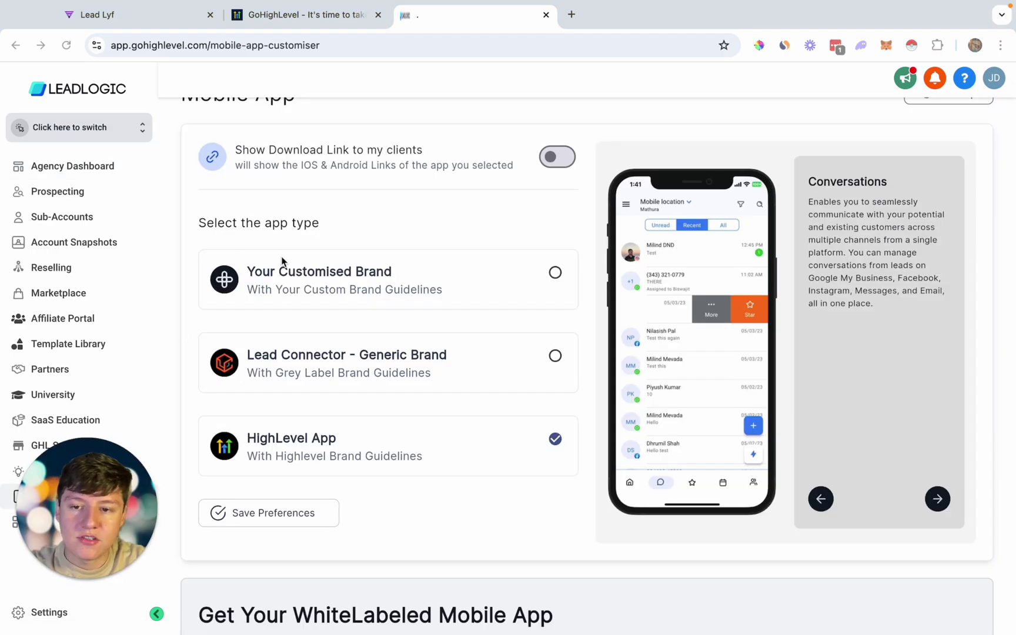
{"action": "scroll", "coordinate": [347, 403], "scroll_direction": "down", "scroll_amount": 1}
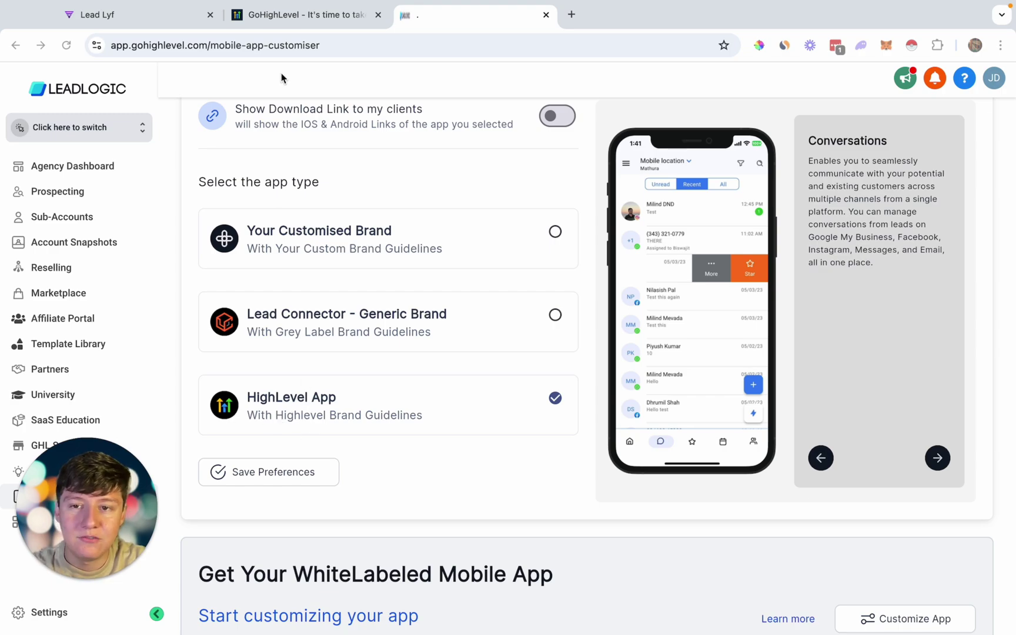
Compare the GoHighLevel and Lead Lyf tabs, then choose Lead Connector – Generic Brand.
{"action": "left_click", "coordinate": [279, 16]}
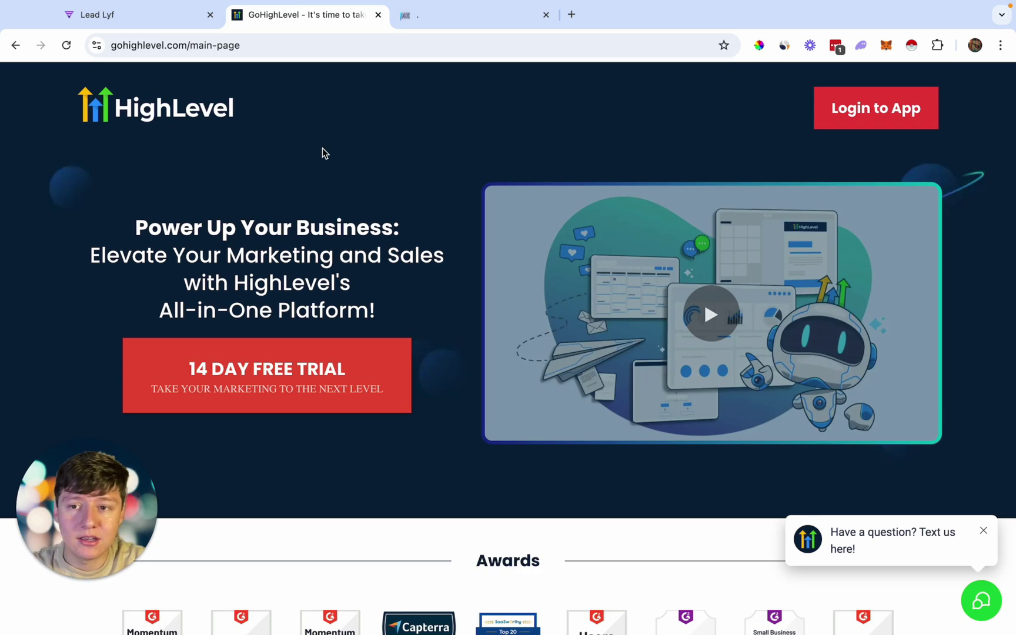
{"action": "left_click", "coordinate": [445, 20]}
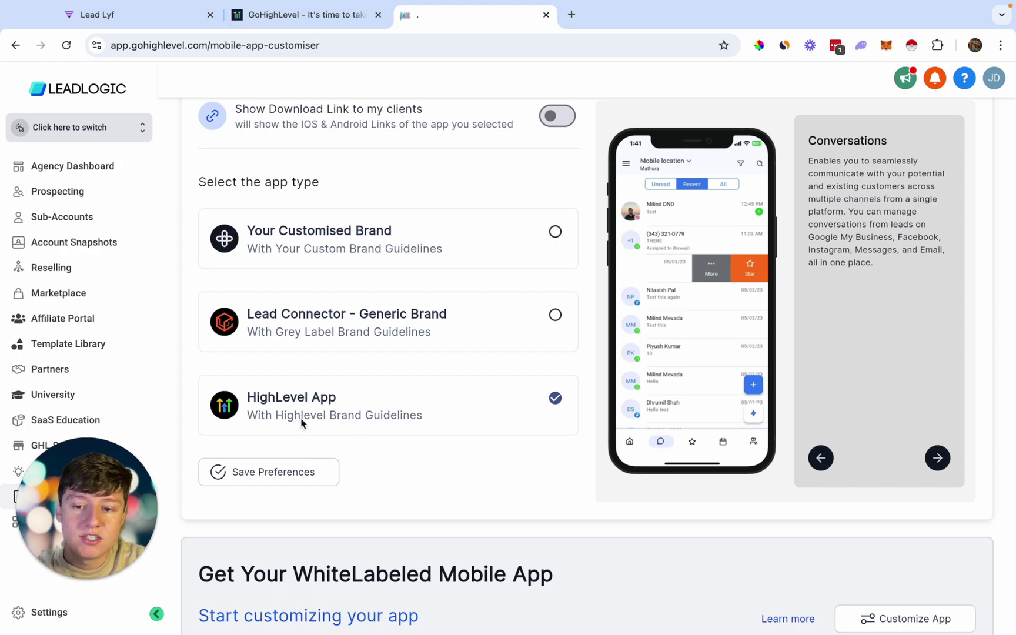
{"action": "left_click", "coordinate": [156, 30]}
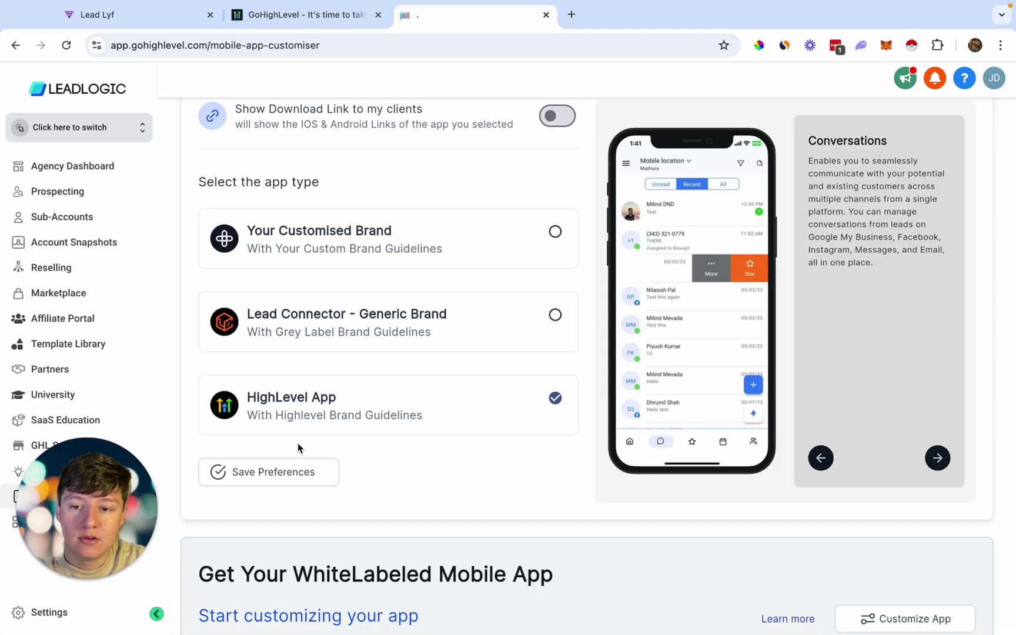
{"action": "scroll", "coordinate": [352, 357], "scroll_direction": "up", "scroll_amount": 1}
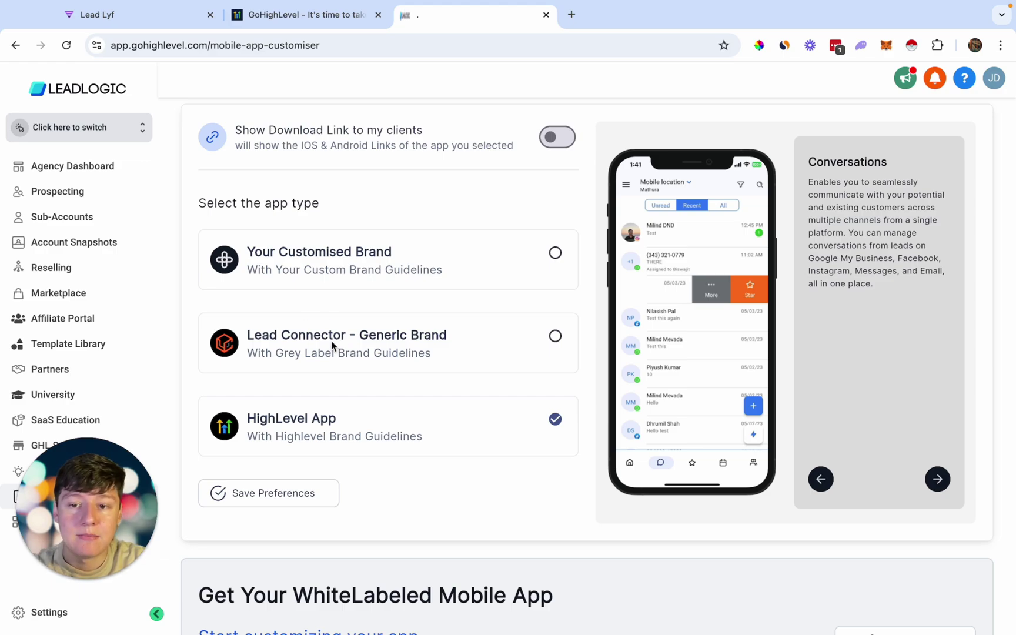
{"action": "left_click", "coordinate": [410, 352]}
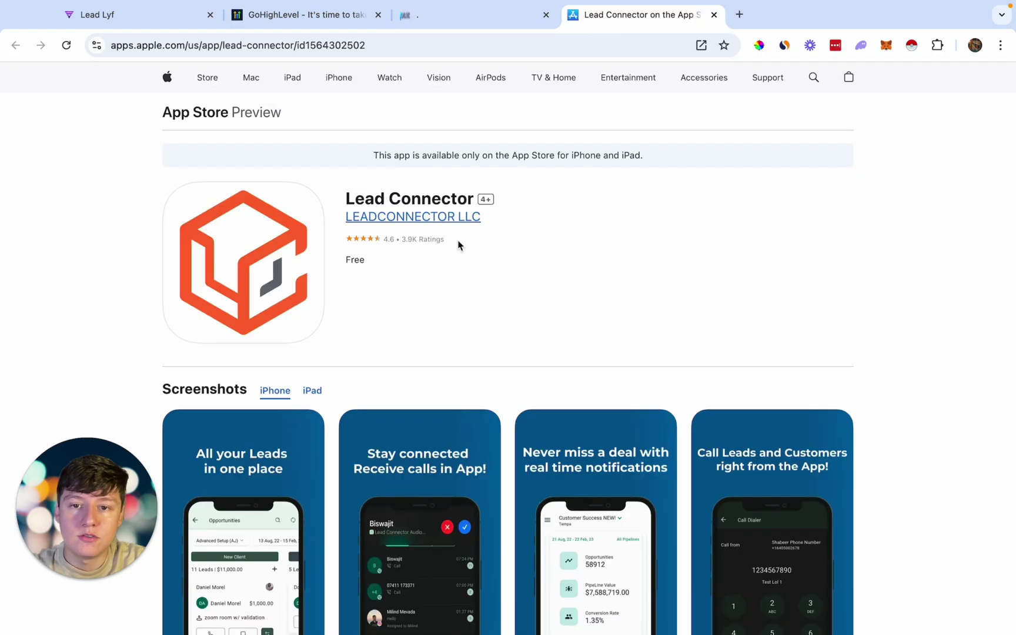
Scroll through the Lead Connector App Store listing, then return to the customiser tab.
{"action": "scroll", "coordinate": [406, 358], "scroll_direction": "down", "scroll_amount": 4}
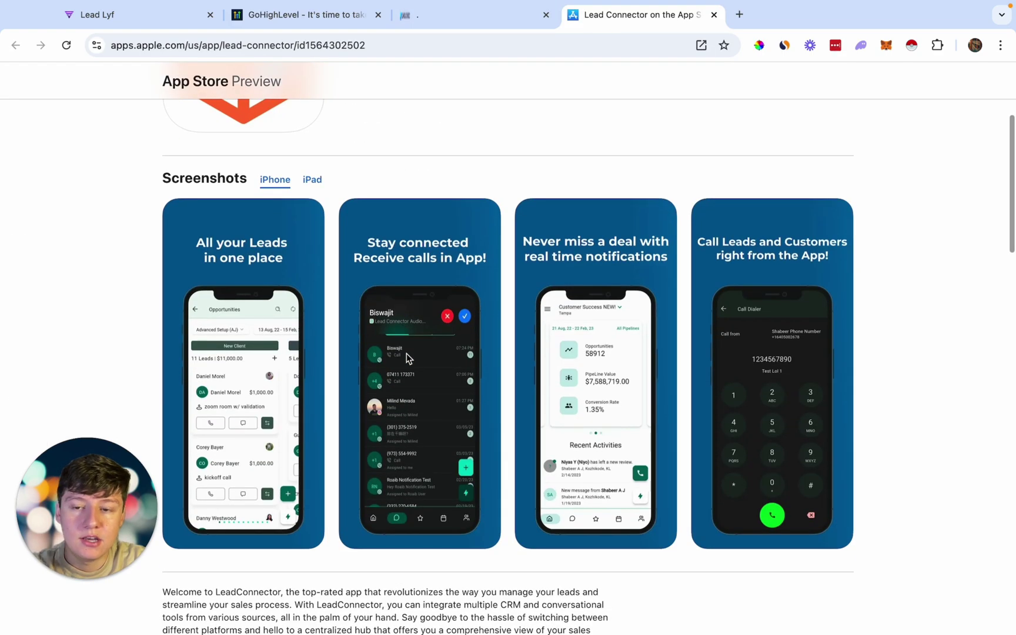
{"action": "scroll", "coordinate": [407, 359], "scroll_direction": "down", "scroll_amount": 1}
{"action": "scroll", "coordinate": [407, 354], "scroll_direction": "up", "scroll_amount": 5}
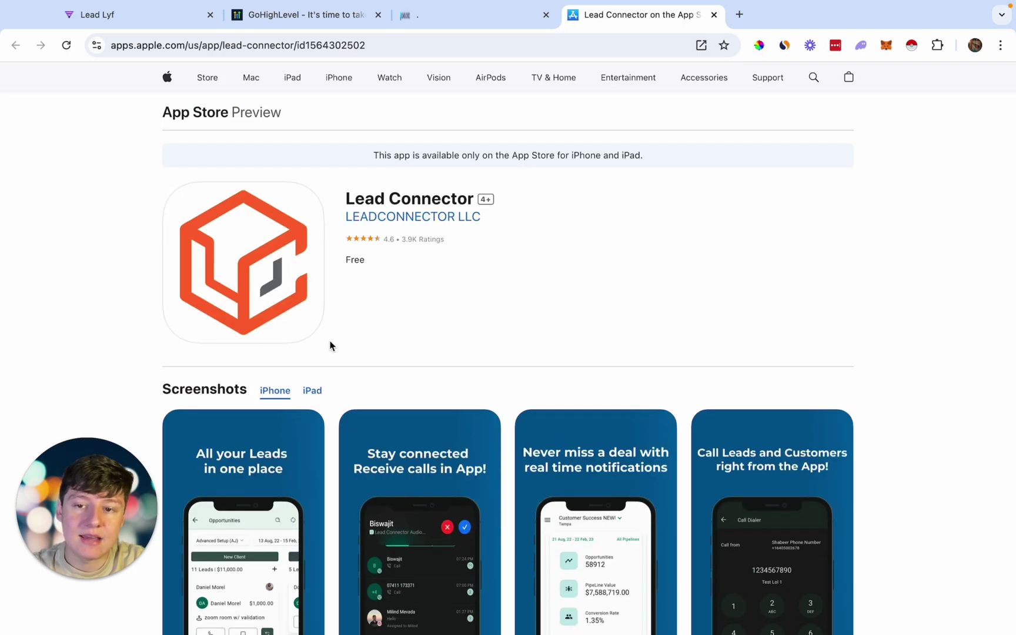
{"action": "scroll", "coordinate": [387, 405], "scroll_direction": "down", "scroll_amount": 3}
{"action": "scroll", "coordinate": [387, 404], "scroll_direction": "down", "scroll_amount": 1}
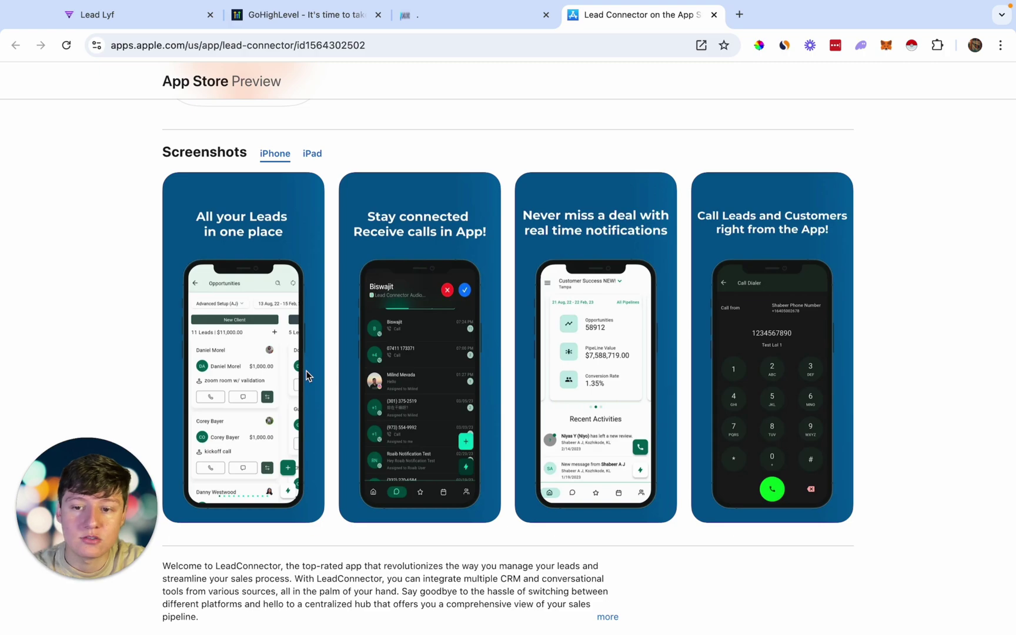
{"action": "scroll", "coordinate": [339, 366], "scroll_direction": "down", "scroll_amount": 1}
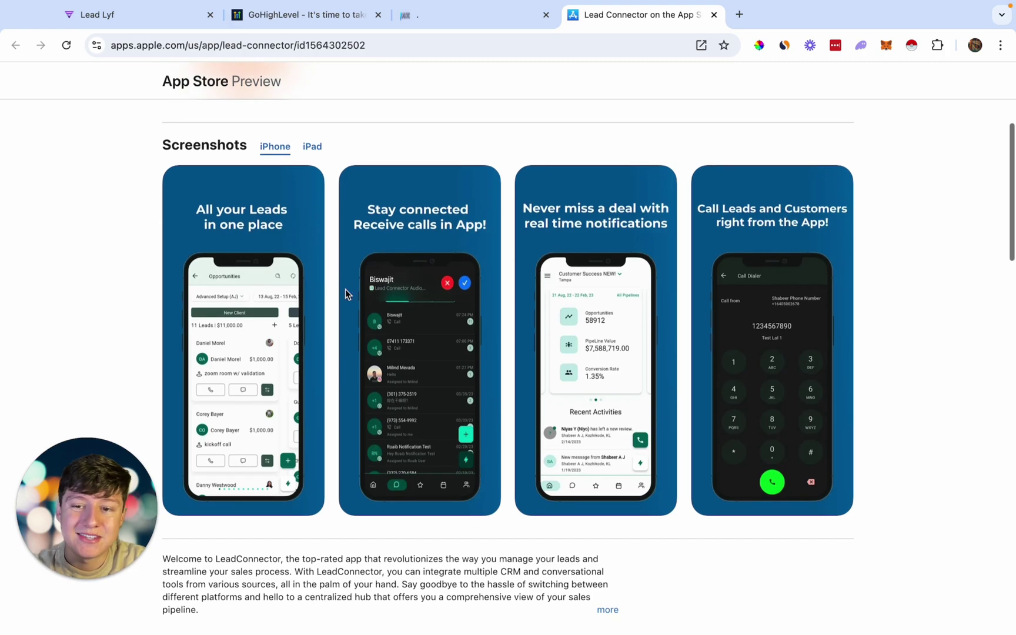
{"action": "scroll", "coordinate": [342, 325], "scroll_direction": "up", "scroll_amount": 3}
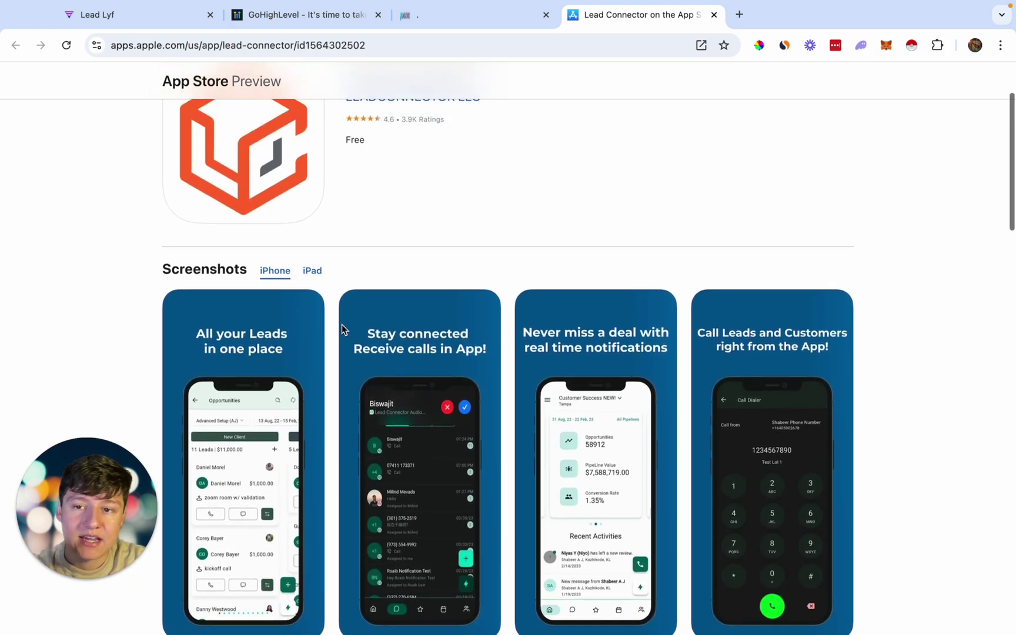
{"action": "scroll", "coordinate": [339, 213], "scroll_direction": "up", "scroll_amount": 1}
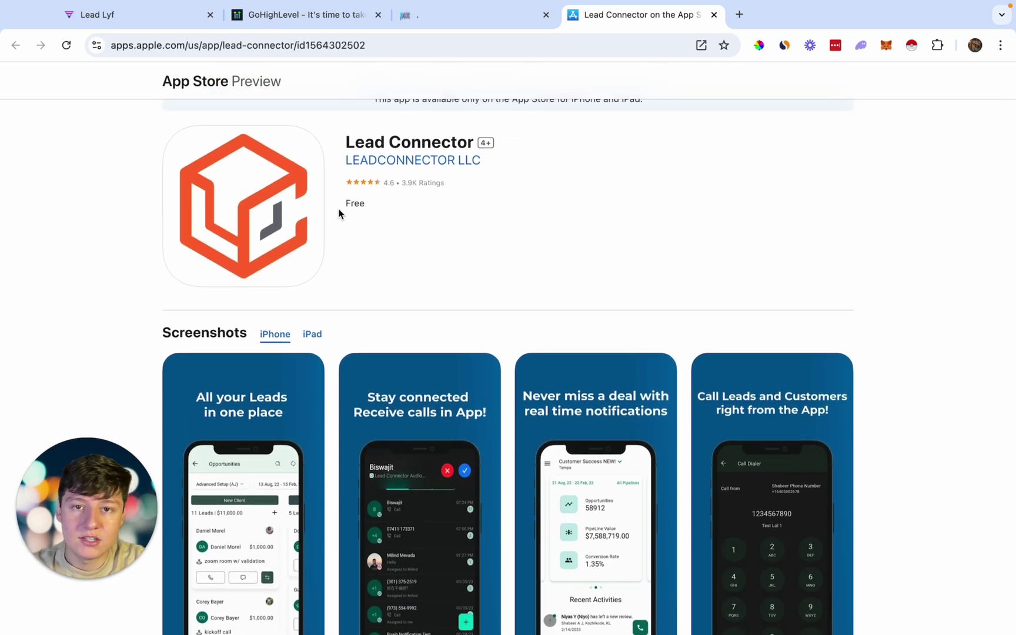
{"action": "scroll", "coordinate": [338, 214], "scroll_direction": "up", "scroll_amount": 2}
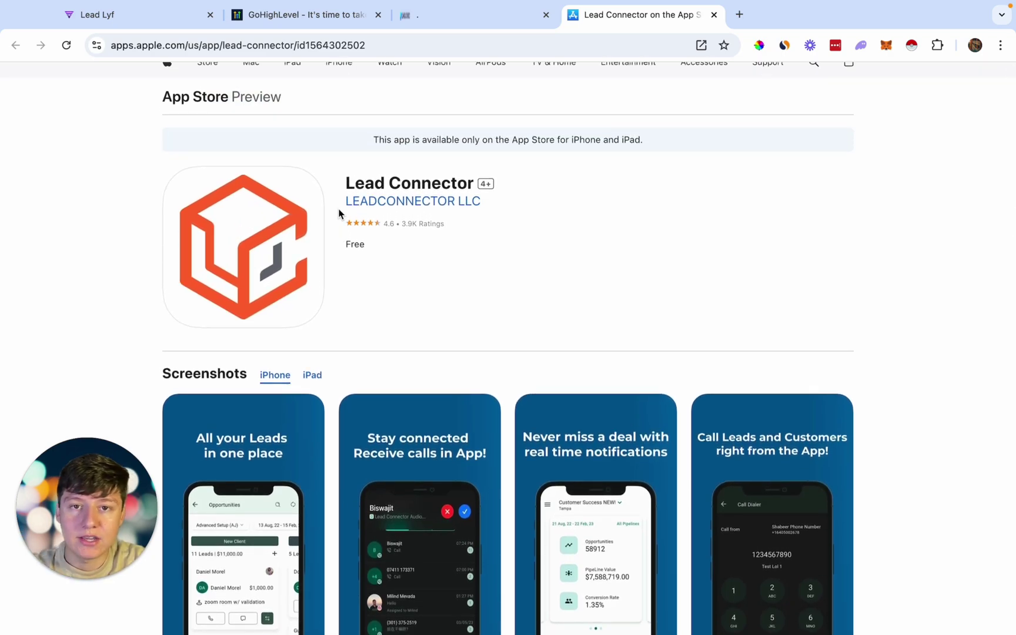
{"action": "key", "text": "ctrl+shift+Tab"}
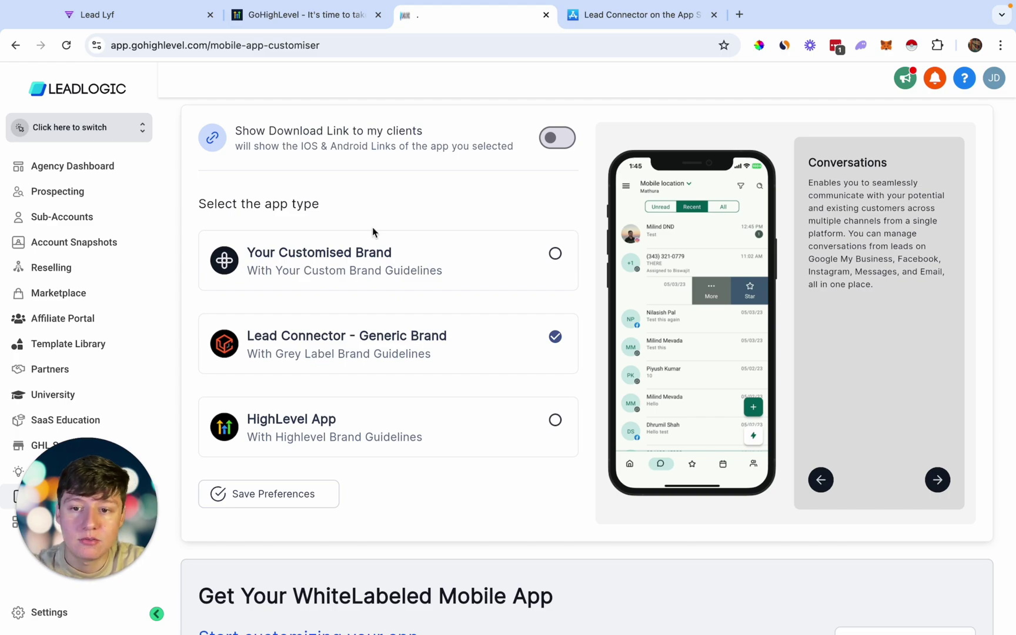
Browse the Lead Connector App Store listing again.
{"action": "left_click", "coordinate": [569, 24]}
{"action": "scroll", "coordinate": [450, 258], "scroll_direction": "up", "scroll_amount": 1}
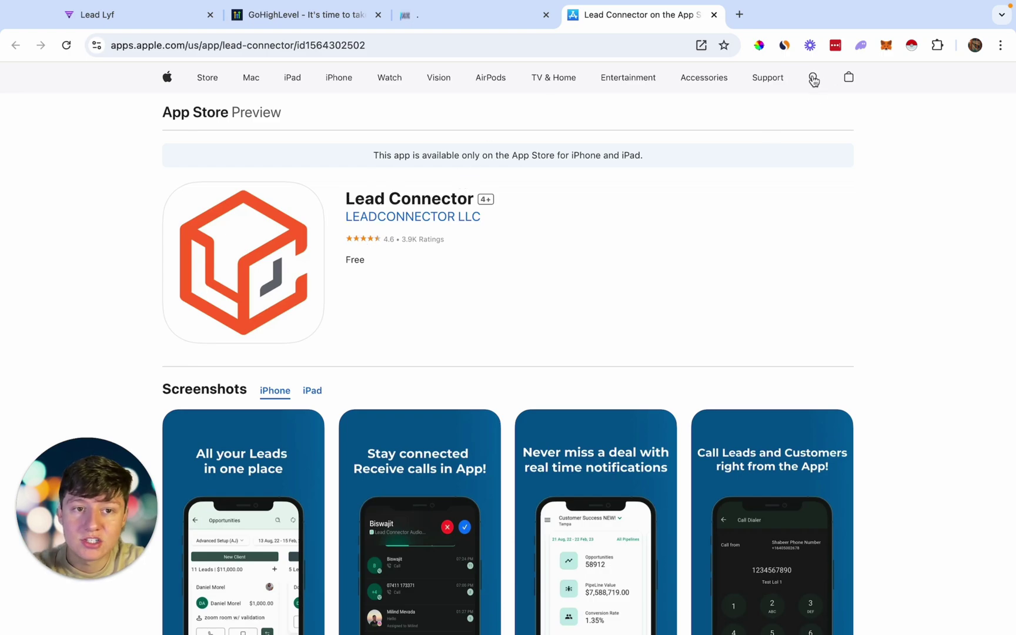
{"action": "scroll", "coordinate": [429, 396], "scroll_direction": "down", "scroll_amount": 1}
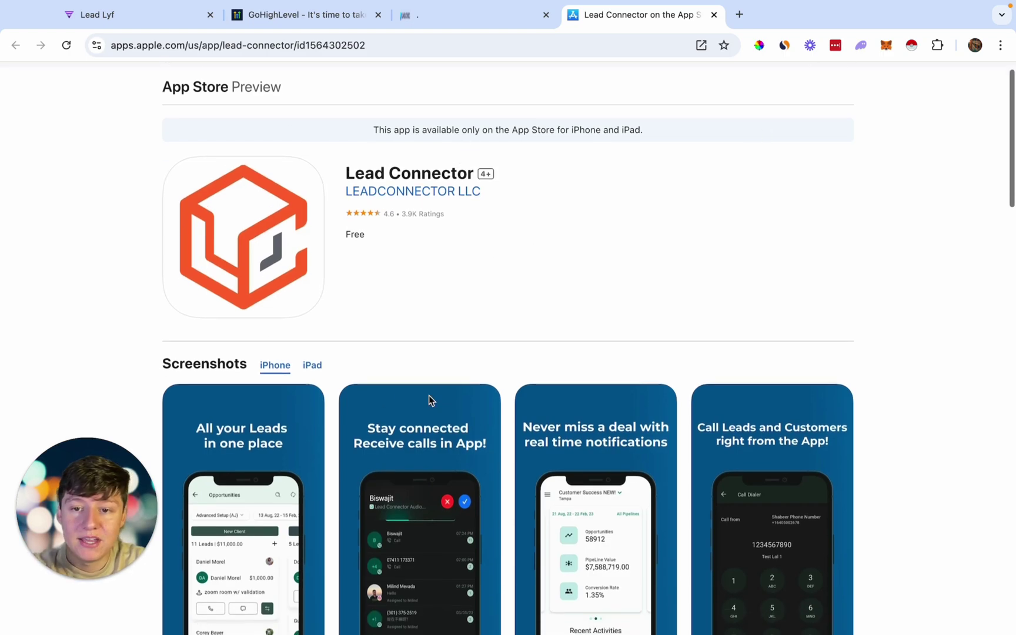
{"action": "scroll", "coordinate": [243, 275], "scroll_direction": "up", "scroll_amount": 1}
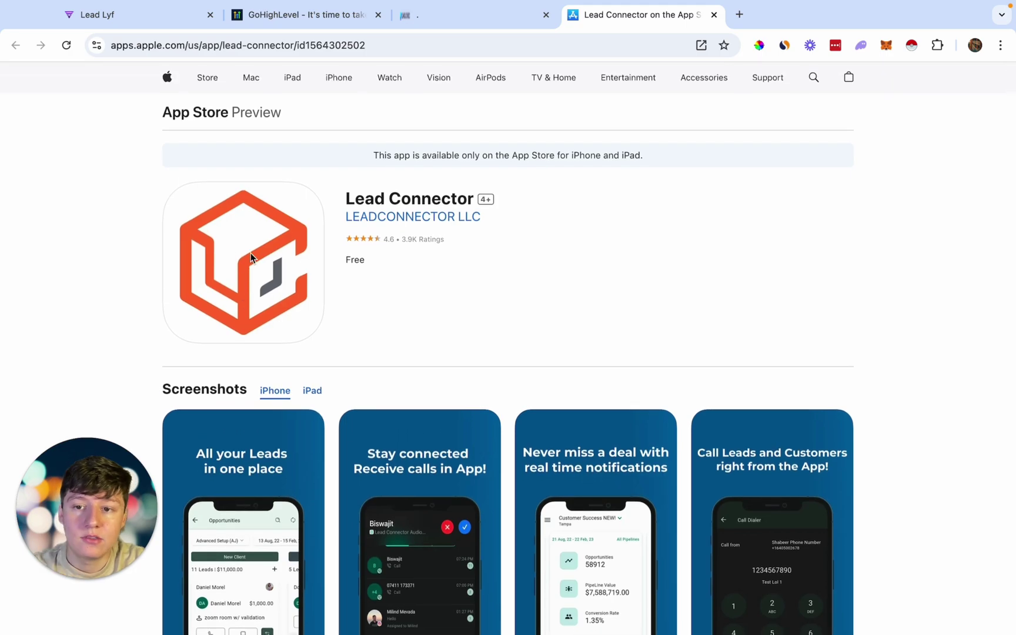
Select HighLevel App, then Lead Connector – Generic Brand, then attempt Your Customised Brand.
{"action": "key", "text": "ctrl+shift+Tab"}
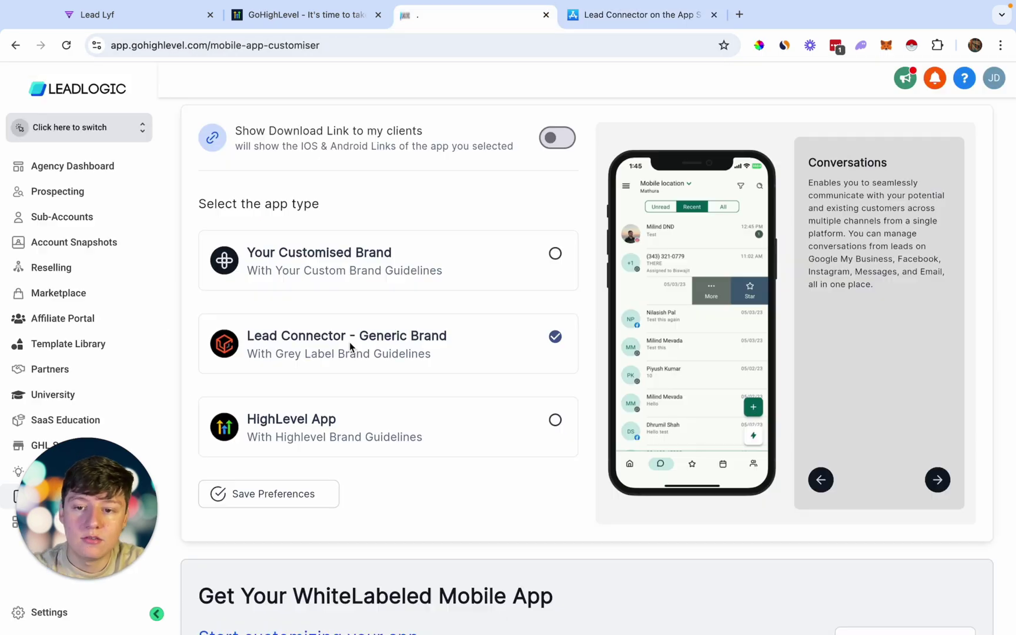
{"action": "scroll", "coordinate": [401, 415], "scroll_direction": "up", "scroll_amount": 1}
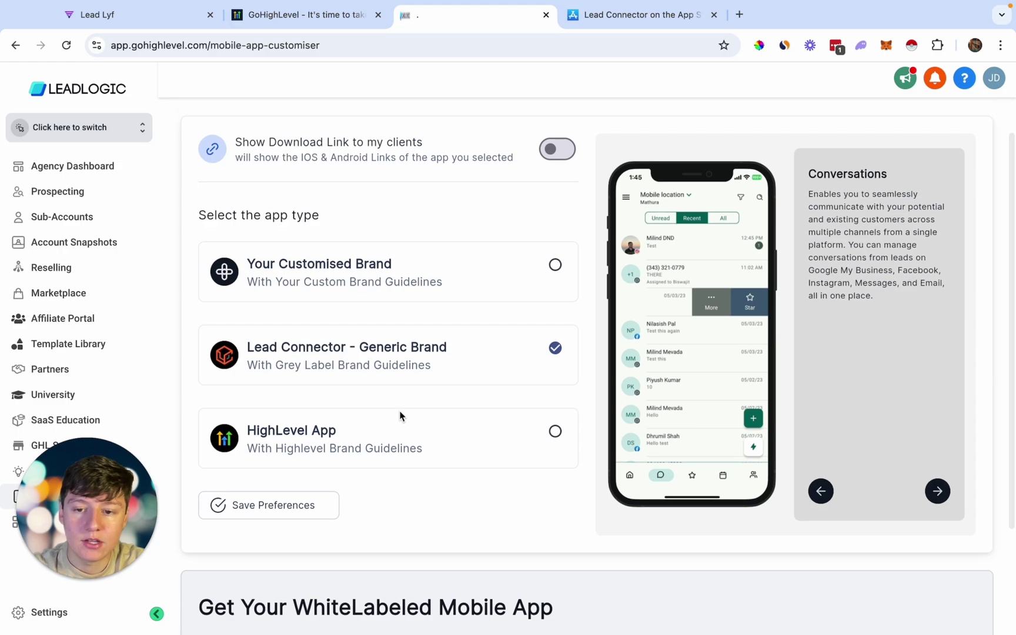
{"action": "left_click", "coordinate": [503, 419]}
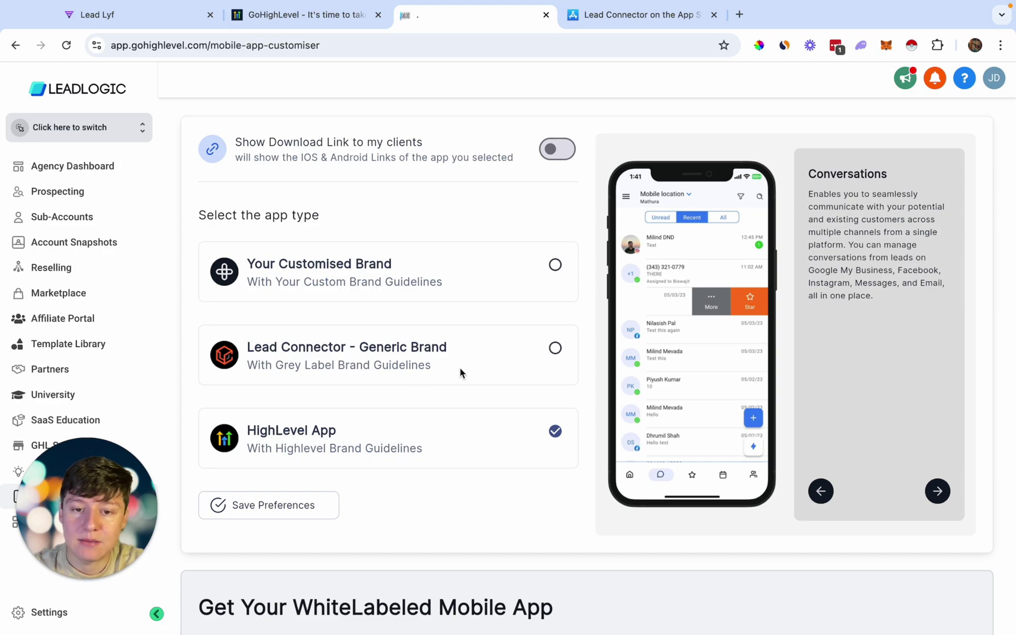
{"action": "left_click", "coordinate": [552, 344]}
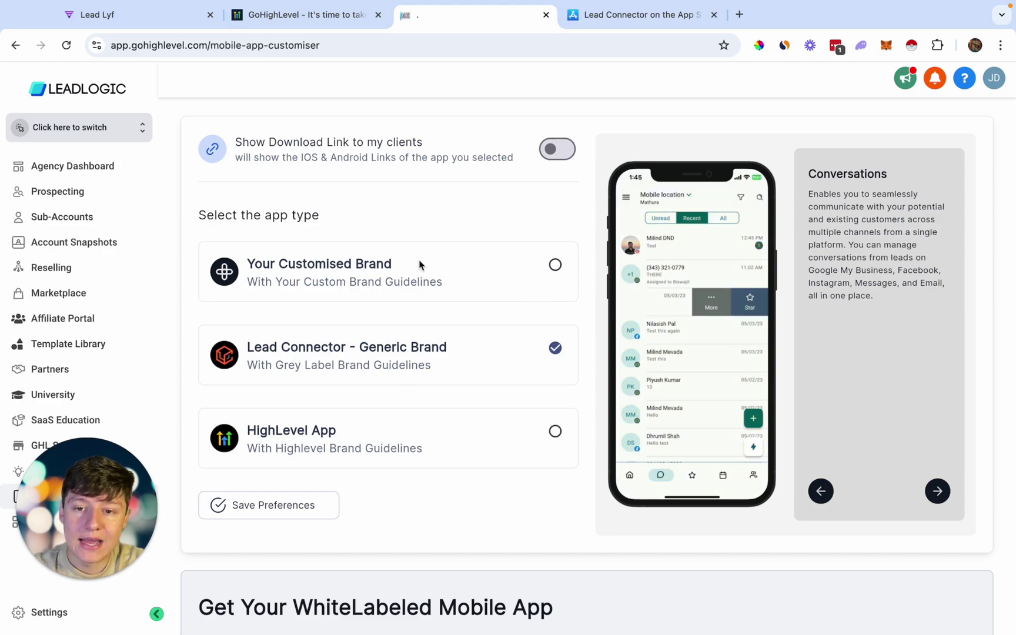
{"action": "left_click", "coordinate": [535, 281]}
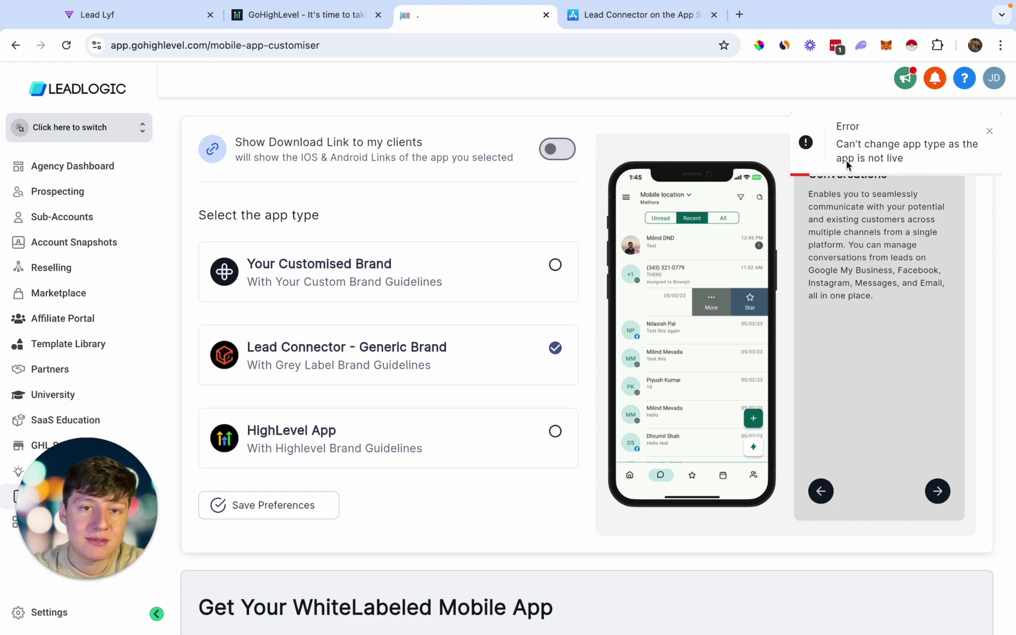
{"action": "scroll", "coordinate": [595, 447], "scroll_direction": "down", "scroll_amount": 3}
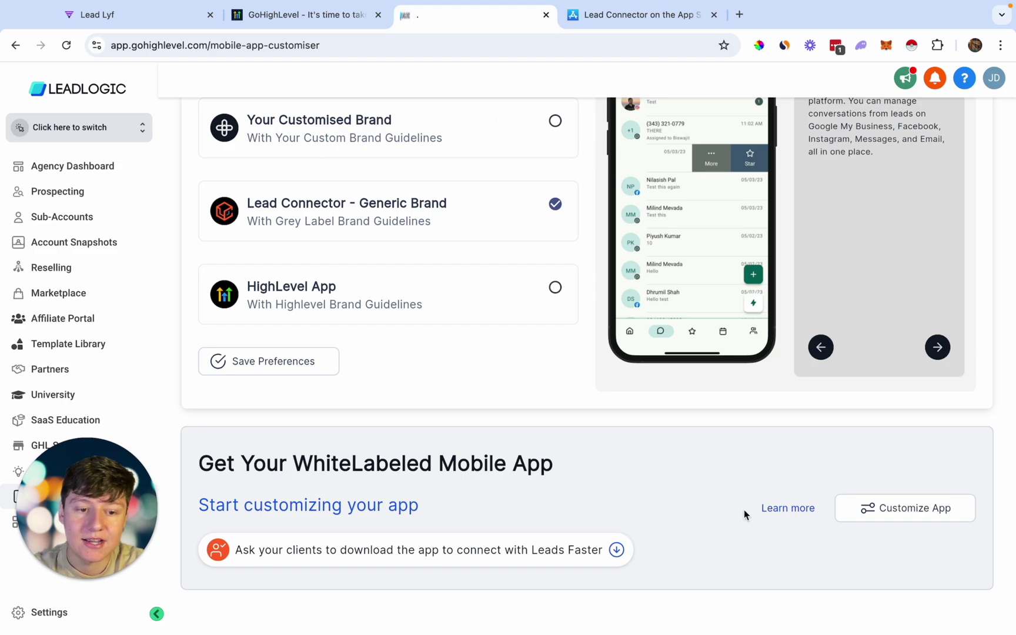
Open the White Label App Builder and expand the App Logo and Login Screen logo settings.
{"action": "left_click", "coordinate": [908, 509]}
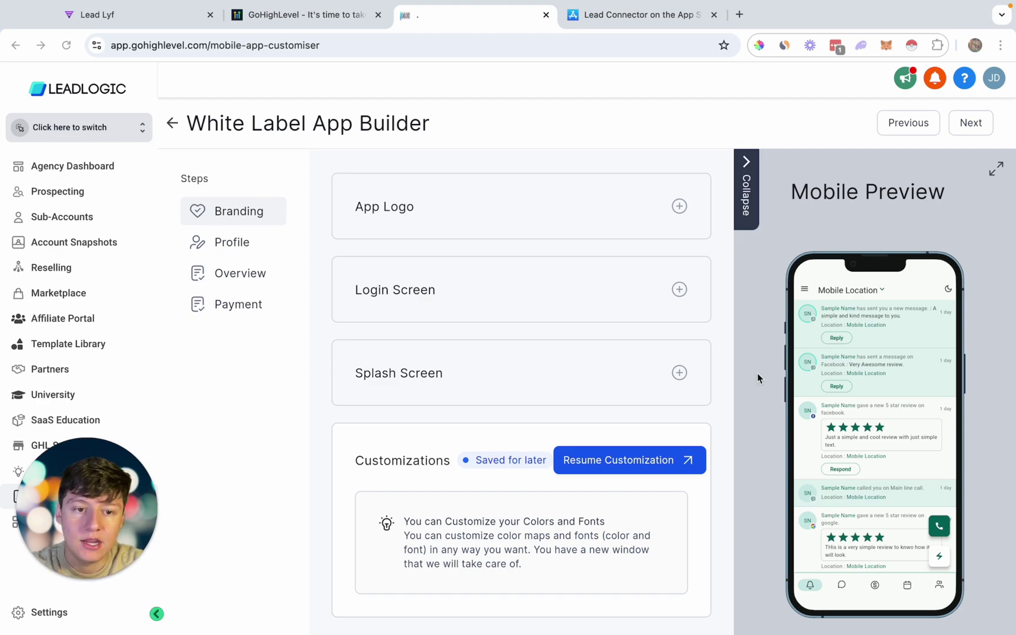
{"action": "scroll", "coordinate": [875, 389], "scroll_direction": "down", "scroll_amount": 5}
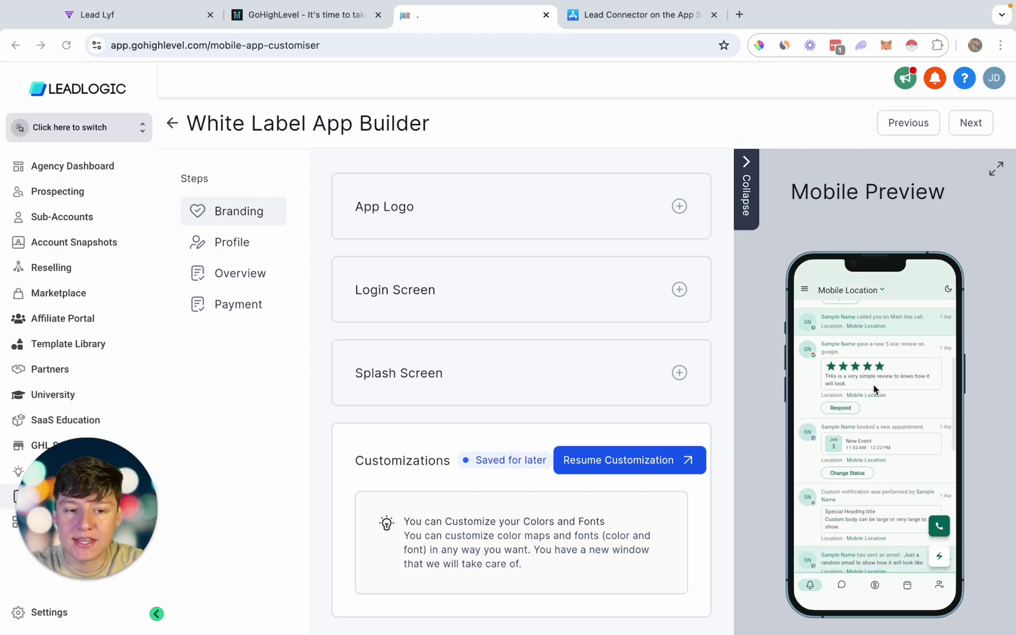
{"action": "scroll", "coordinate": [874, 389], "scroll_direction": "up", "scroll_amount": 5}
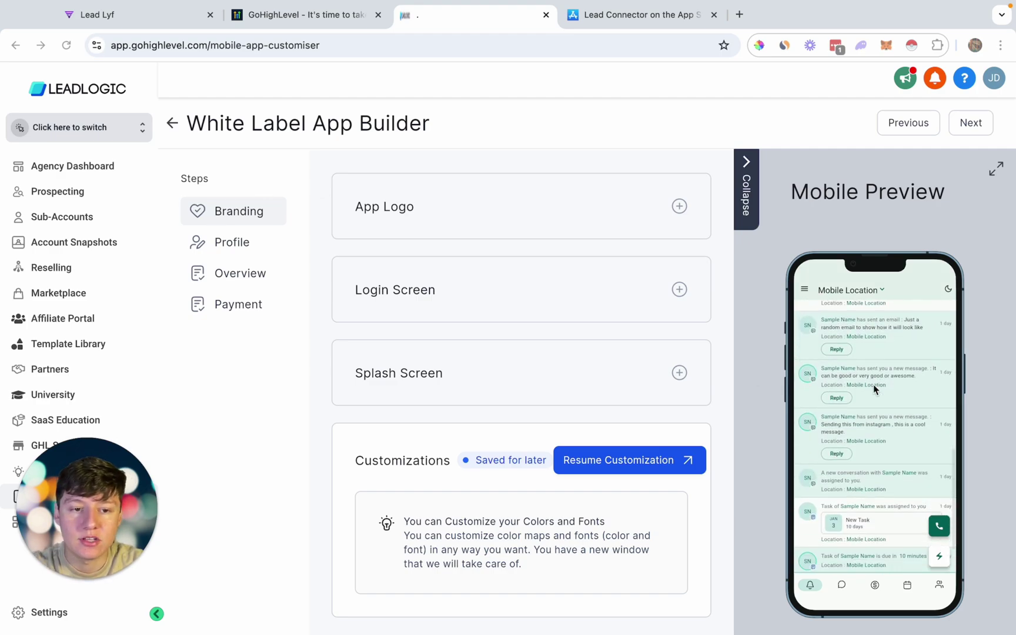
{"action": "left_click", "coordinate": [679, 207]}
{"action": "scroll", "coordinate": [646, 347], "scroll_direction": "down", "scroll_amount": 3}
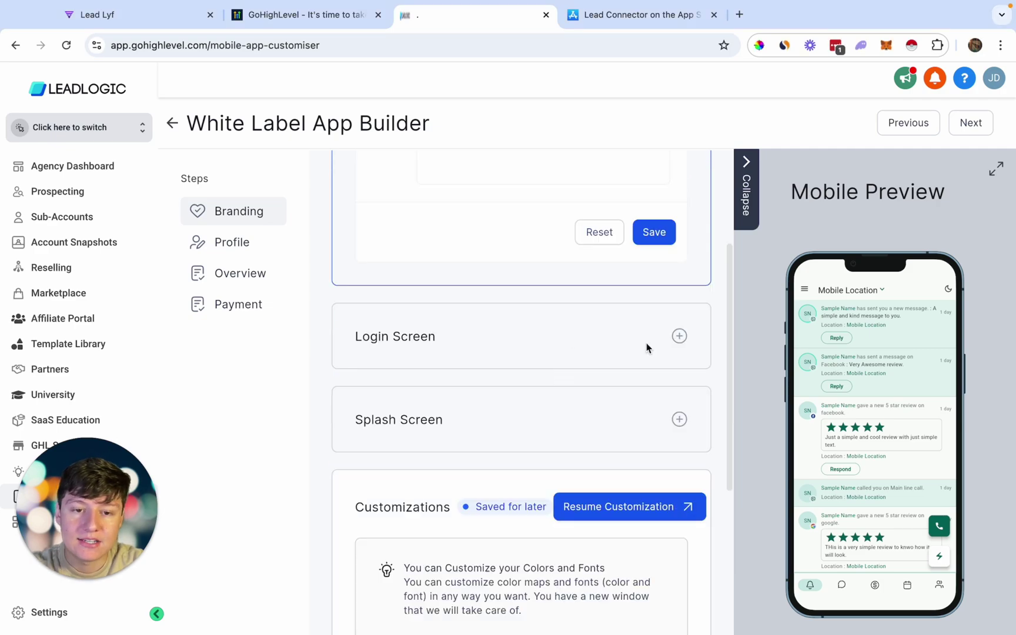
{"action": "left_click", "coordinate": [679, 336]}
{"action": "scroll", "coordinate": [650, 396], "scroll_direction": "down", "scroll_amount": 6}
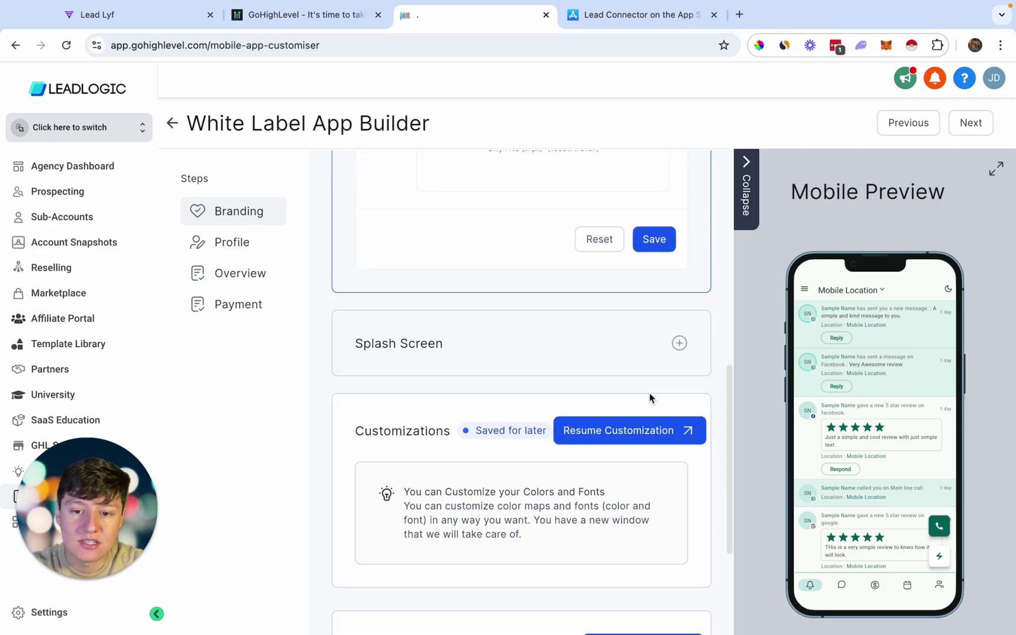
{"action": "scroll", "coordinate": [649, 392], "scroll_direction": "down", "scroll_amount": 2}
View the saved colour and font customization, then leave it without saving changes.
{"action": "left_click", "coordinate": [640, 382]}
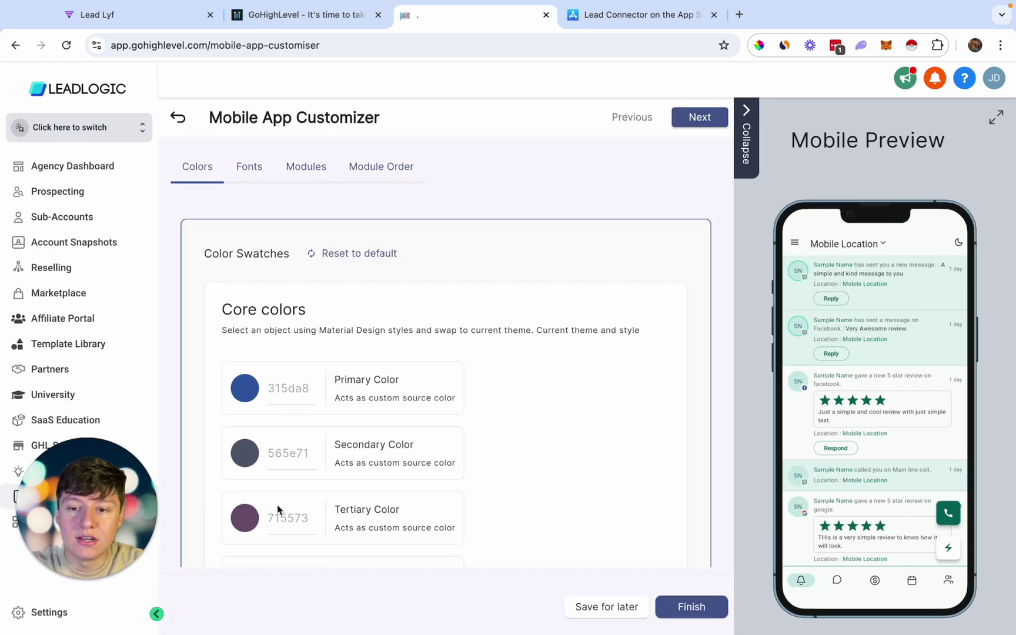
{"action": "left_click", "coordinate": [249, 167]}
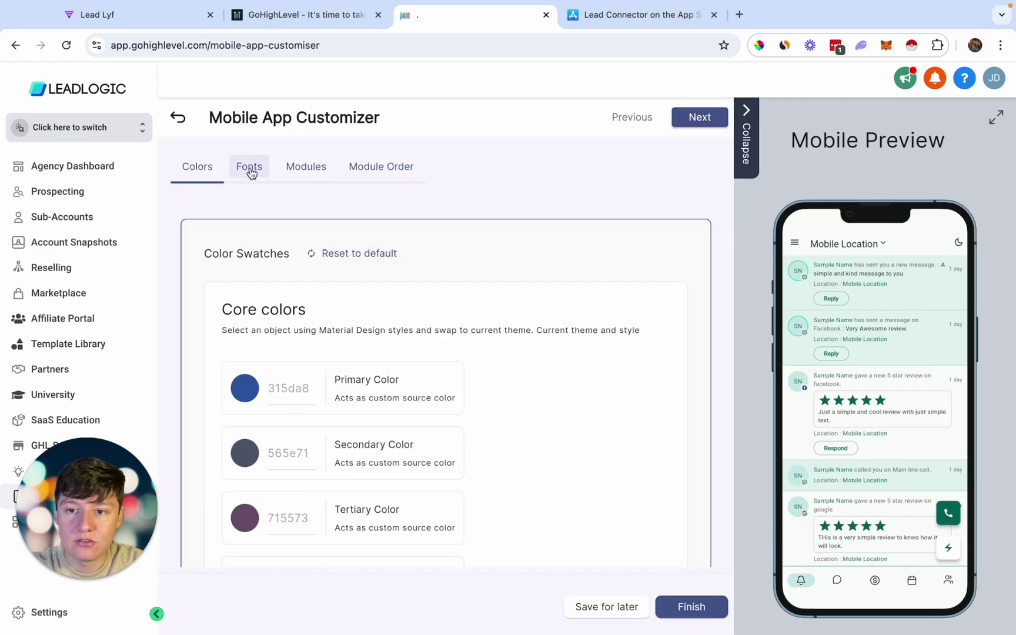
{"action": "left_click", "coordinate": [179, 119]}
{"action": "left_click", "coordinate": [635, 405]}
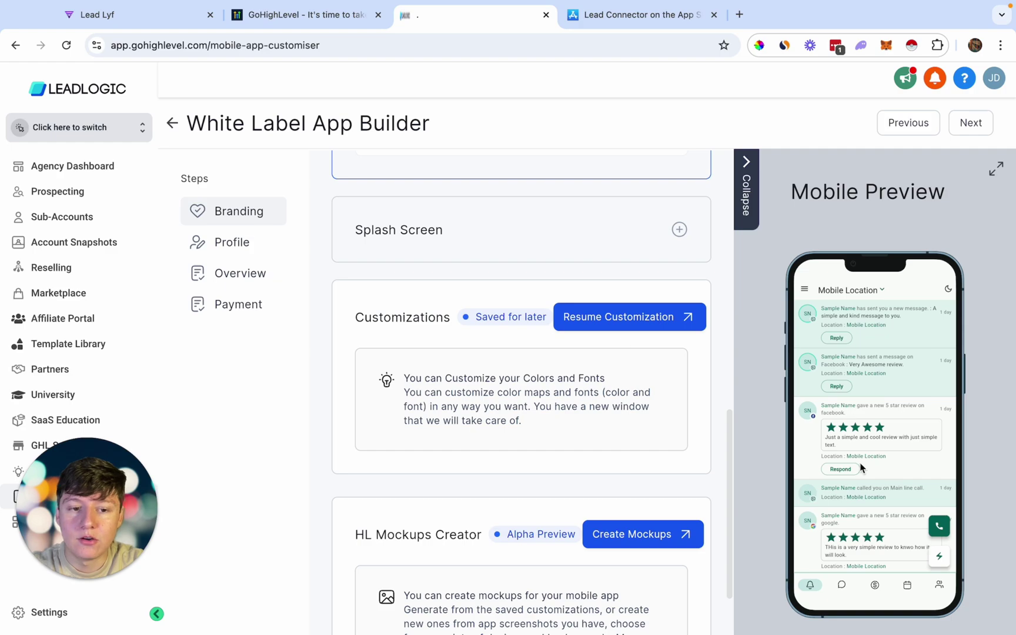
{"action": "scroll", "coordinate": [681, 429], "scroll_direction": "up", "scroll_amount": 2}
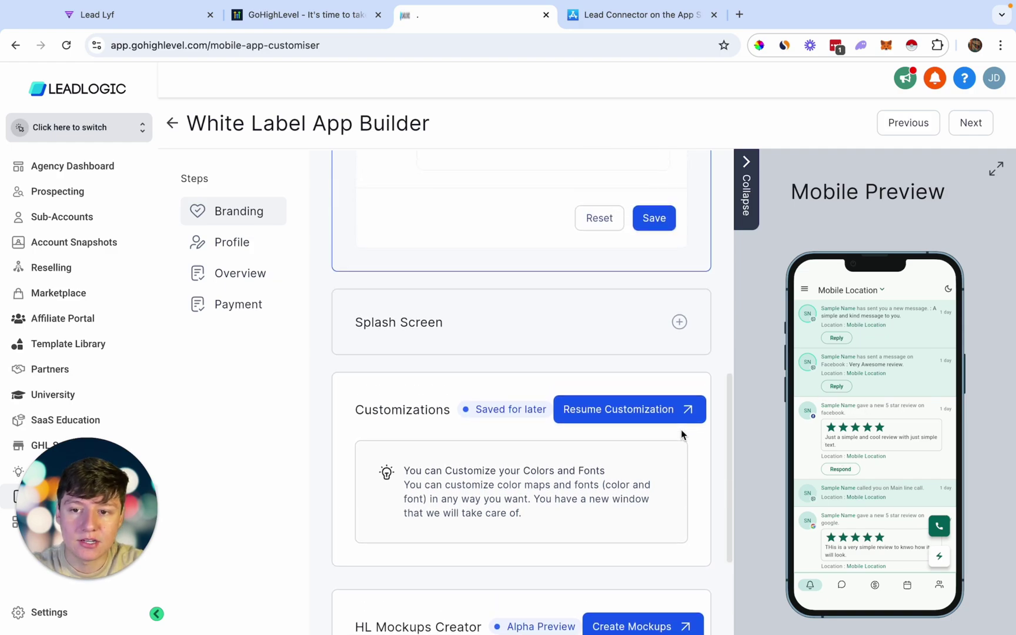
Step through Profile, Overview and Payment, reviewing the $1491 quarterly and $497 monthly plans.
{"action": "left_click", "coordinate": [234, 242]}
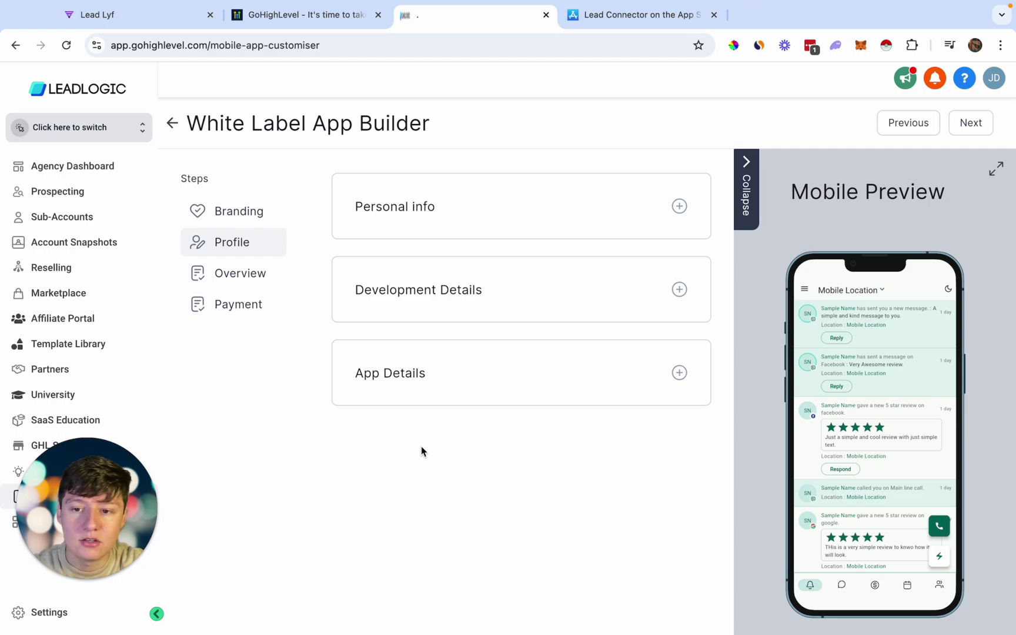
{"action": "left_click", "coordinate": [242, 281]}
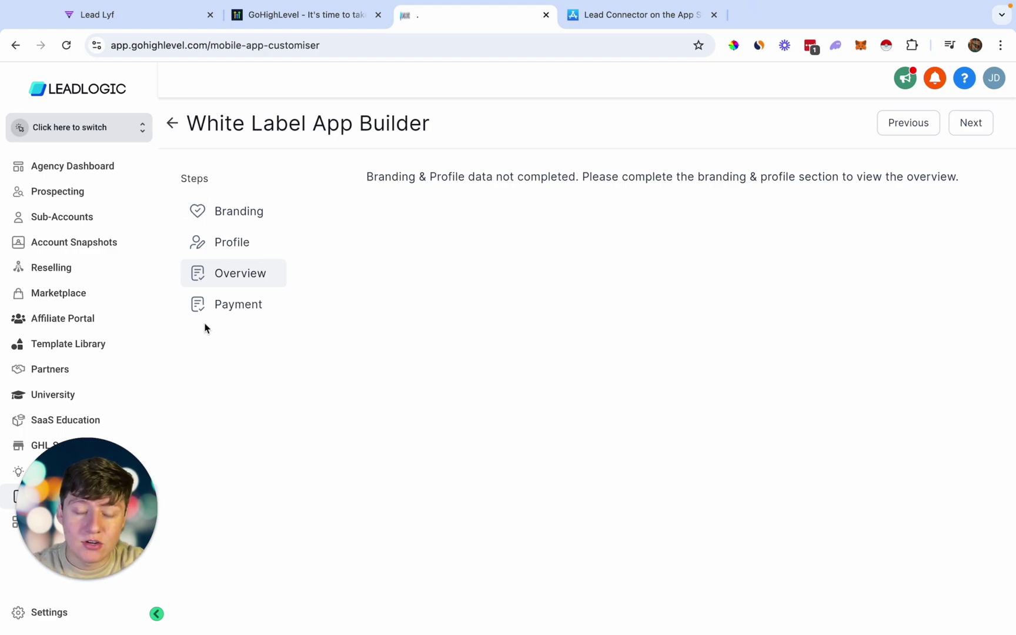
{"action": "left_click", "coordinate": [235, 311]}
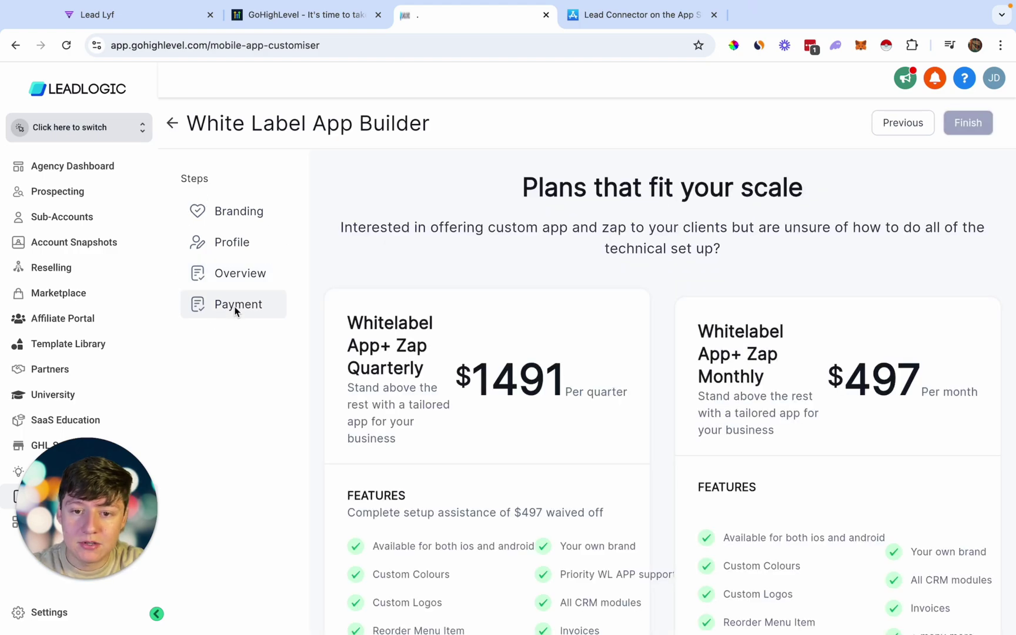
{"action": "scroll", "coordinate": [522, 421], "scroll_direction": "down", "scroll_amount": 2}
{"action": "scroll", "coordinate": [523, 421], "scroll_direction": "down", "scroll_amount": 1}
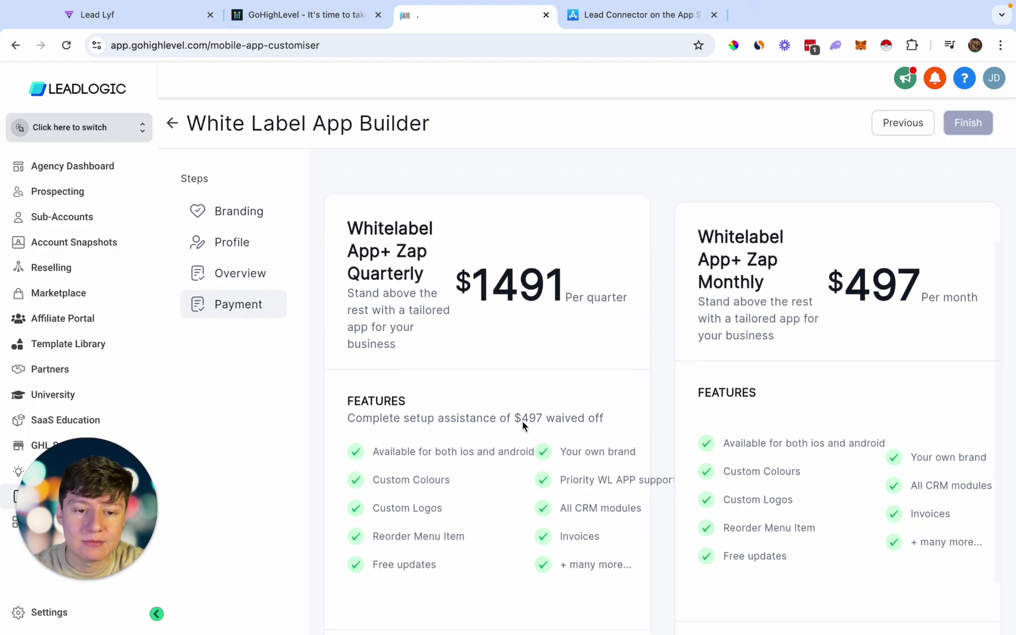
{"action": "scroll", "coordinate": [644, 423], "scroll_direction": "down", "scroll_amount": 1}
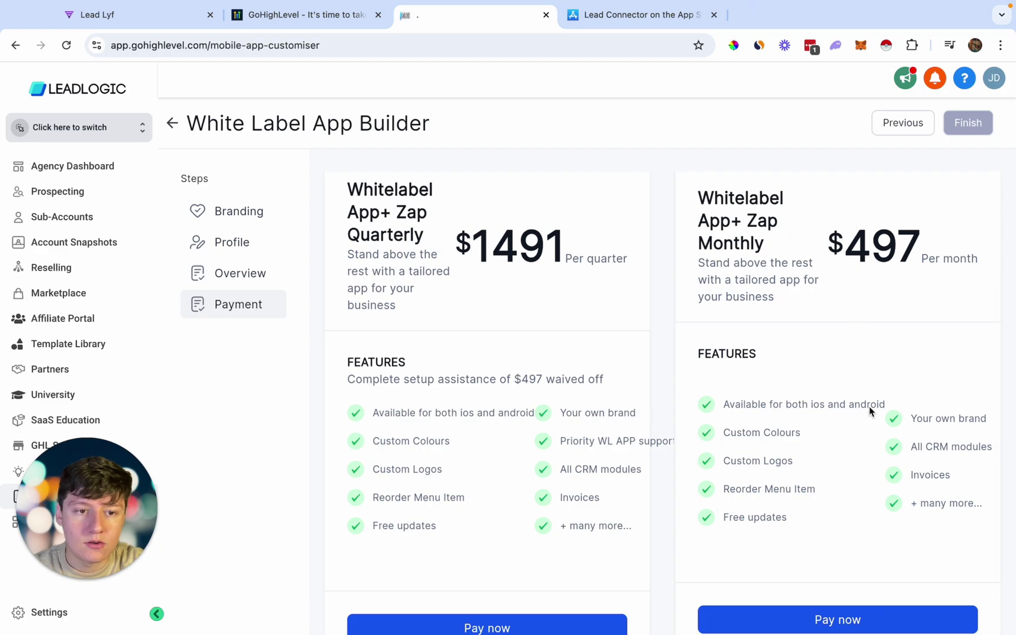
{"action": "scroll", "coordinate": [869, 414], "scroll_direction": "down", "scroll_amount": 1}
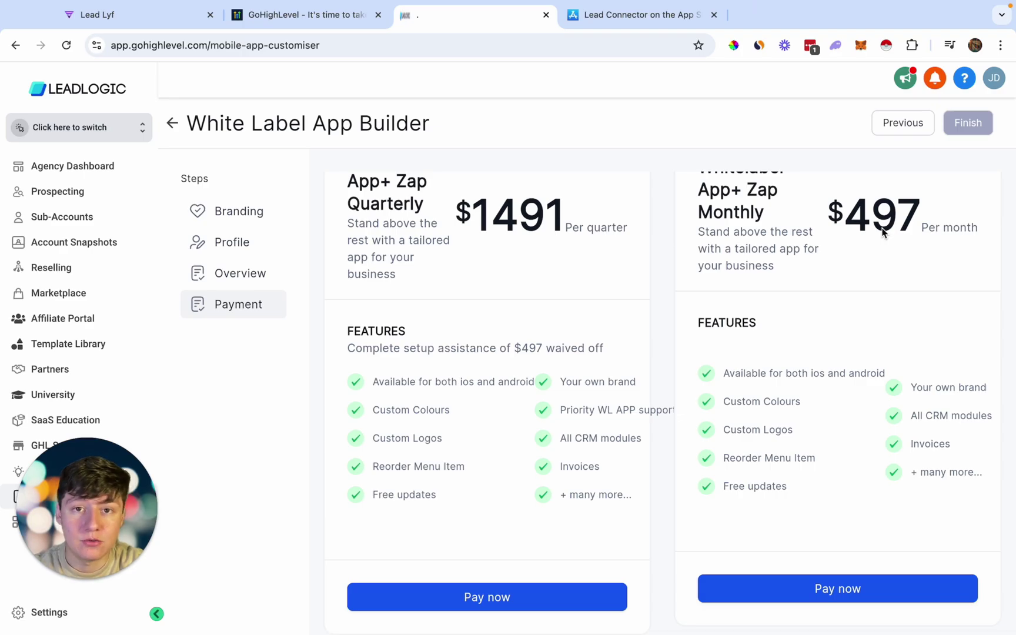
{"action": "left_click", "coordinate": [329, 23]}
View the $97 Starter and $297 Unlimited plans, then return to the app builder's Payment step.
{"action": "scroll", "coordinate": [434, 495], "scroll_direction": "down", "scroll_amount": 10}
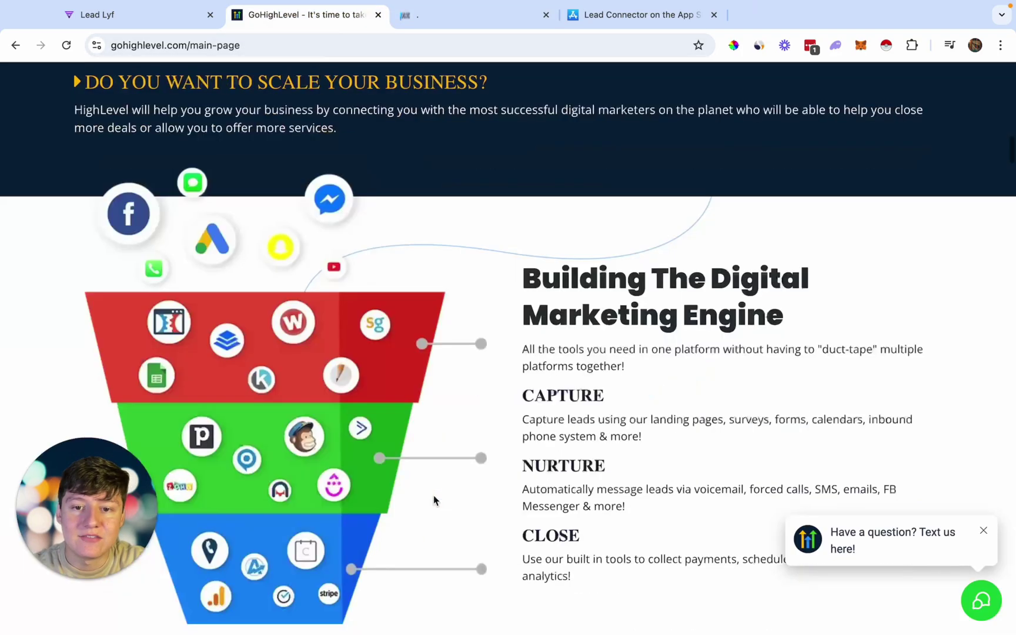
{"action": "scroll", "coordinate": [433, 501], "scroll_direction": "down", "scroll_amount": 20}
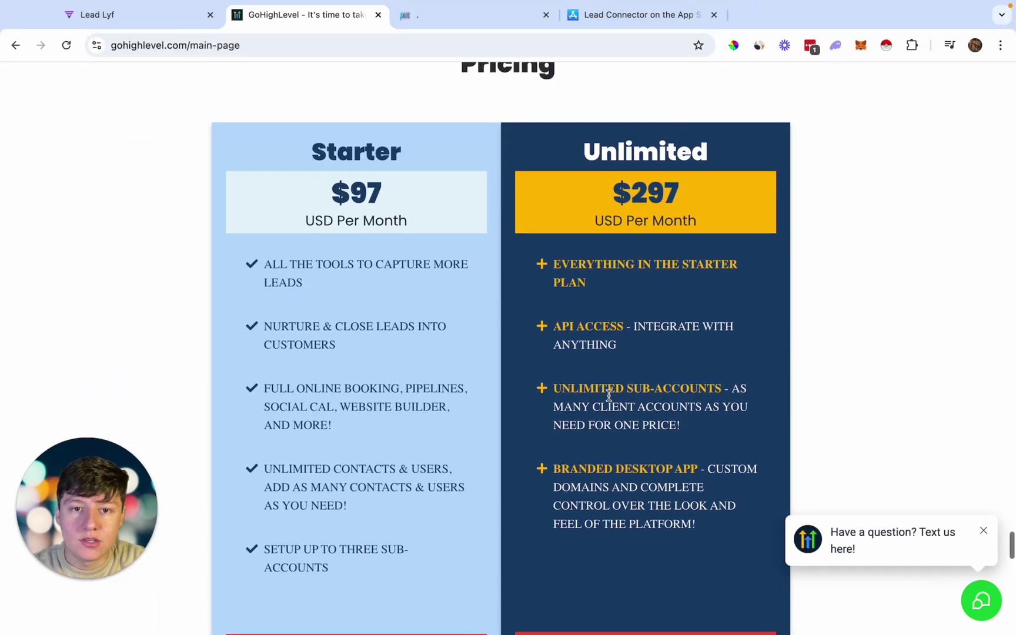
{"action": "scroll", "coordinate": [589, 353], "scroll_direction": "up", "scroll_amount": 1}
{"action": "scroll", "coordinate": [570, 224], "scroll_direction": "down", "scroll_amount": 2}
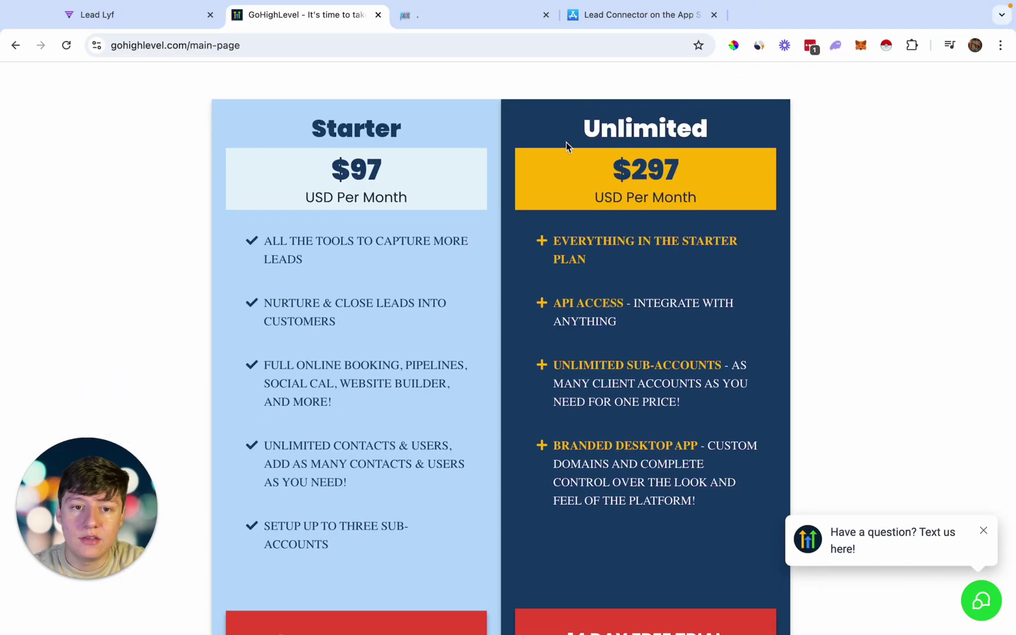
{"action": "left_click", "coordinate": [485, 20]}
{"action": "scroll", "coordinate": [813, 327], "scroll_direction": "up", "scroll_amount": 1}
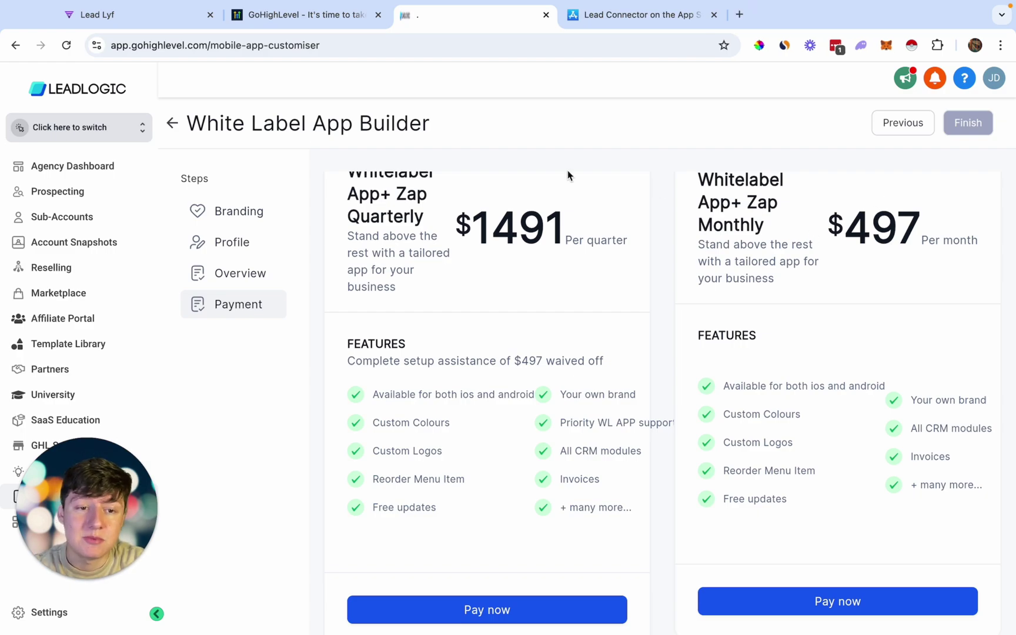
Keep the Lead Connector - Generic Brand app, enable Show Download Link, and view its App Store listing.
{"action": "left_click", "coordinate": [172, 122]}
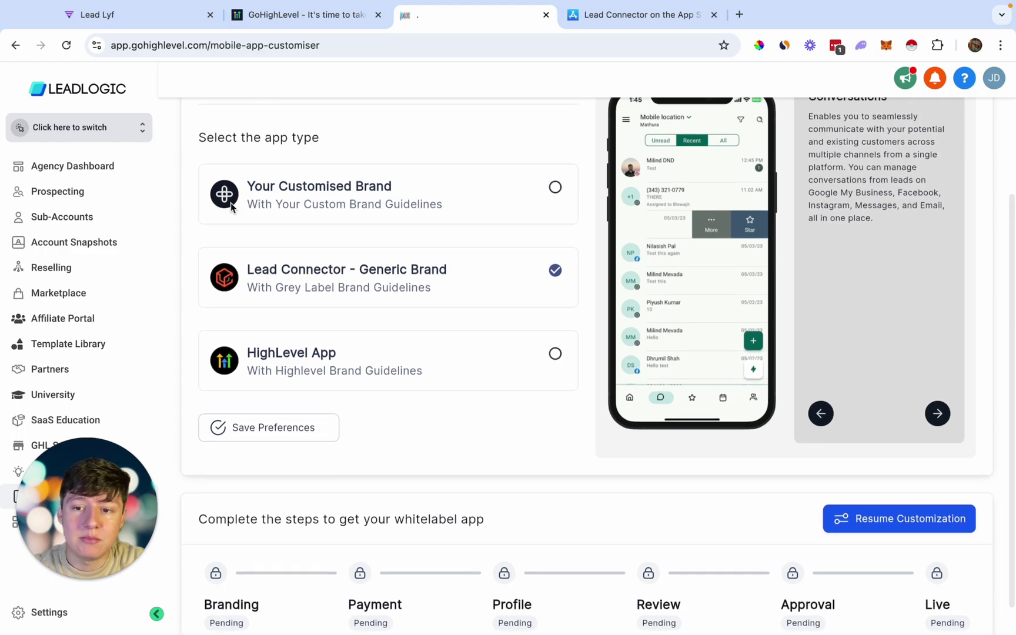
{"action": "scroll", "coordinate": [233, 207], "scroll_direction": "up", "scroll_amount": 1}
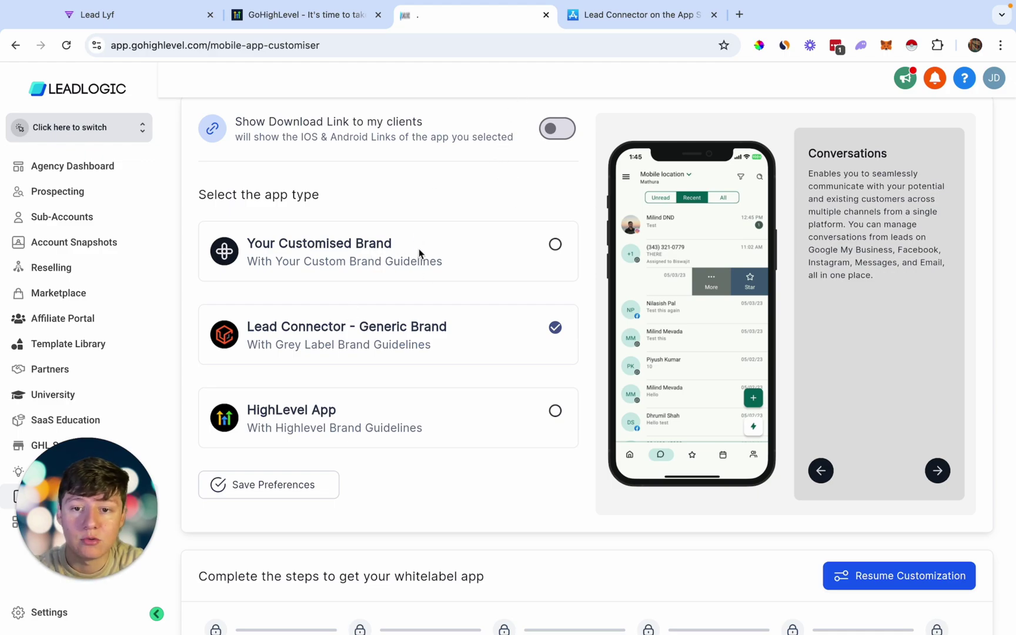
{"action": "scroll", "coordinate": [430, 258], "scroll_direction": "down", "scroll_amount": 1}
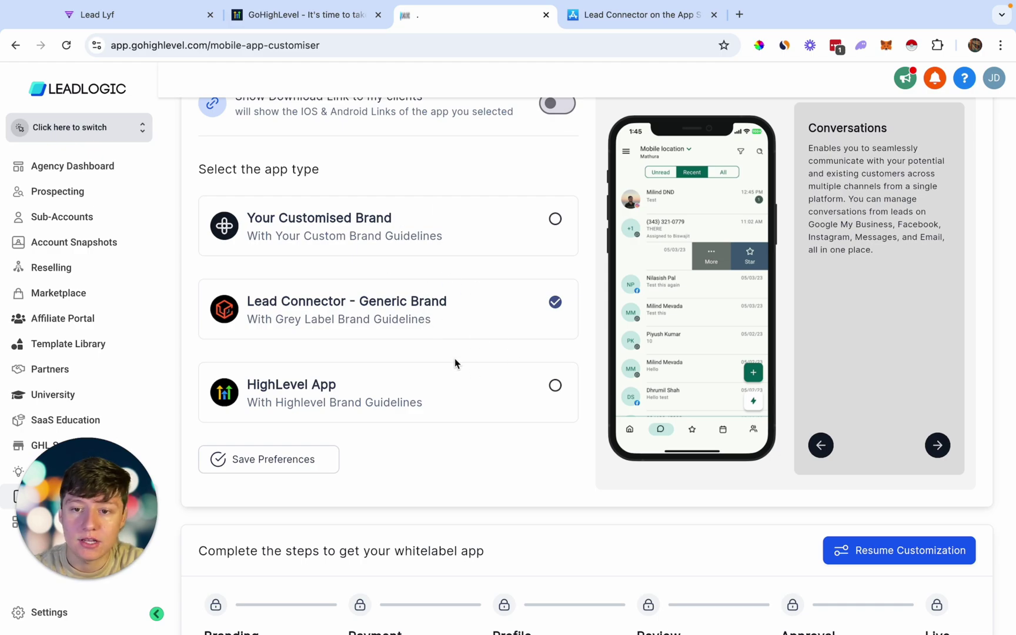
{"action": "scroll", "coordinate": [455, 359], "scroll_direction": "up", "scroll_amount": 1}
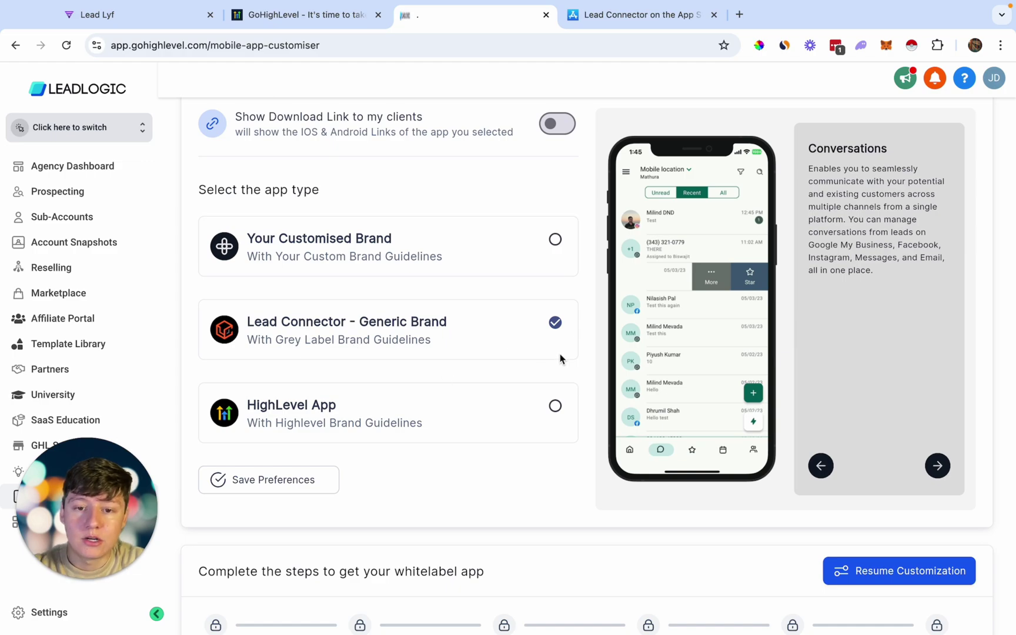
{"action": "scroll", "coordinate": [538, 346], "scroll_direction": "up", "scroll_amount": 2}
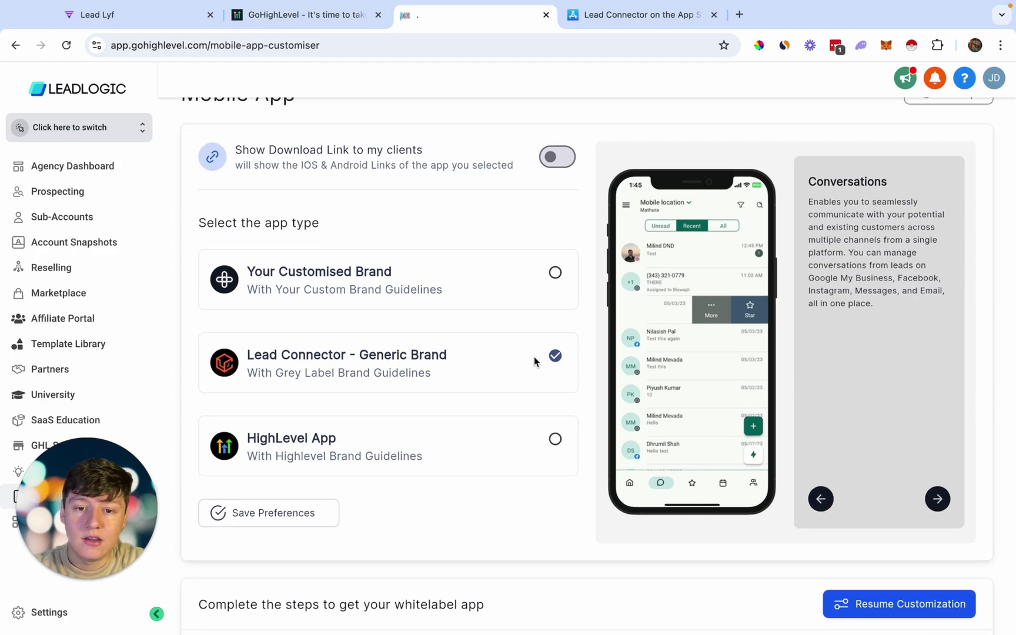
{"action": "left_click", "coordinate": [559, 172]}
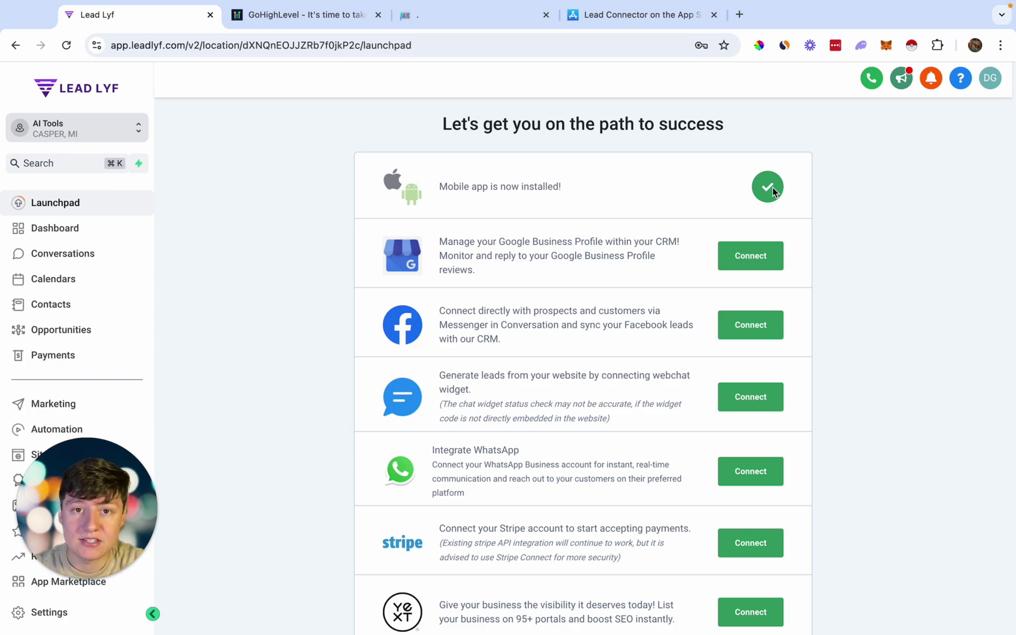
{"action": "left_click", "coordinate": [644, 22]}
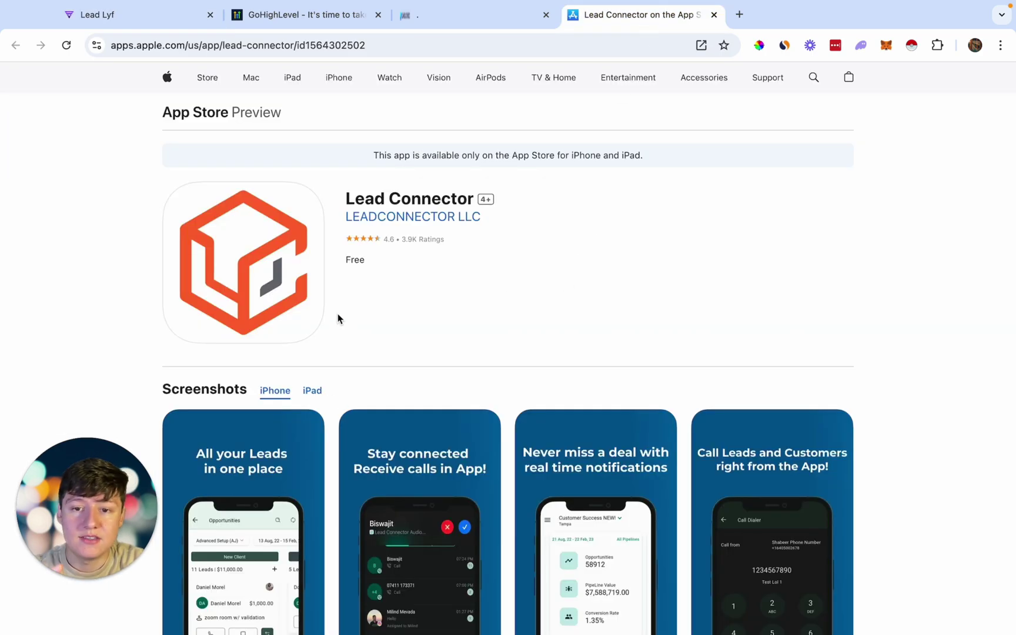
Review the free Lead Connector App Store listing, then return to the Lead Lyf launchpad.
{"action": "scroll", "coordinate": [531, 309], "scroll_direction": "down", "scroll_amount": 2}
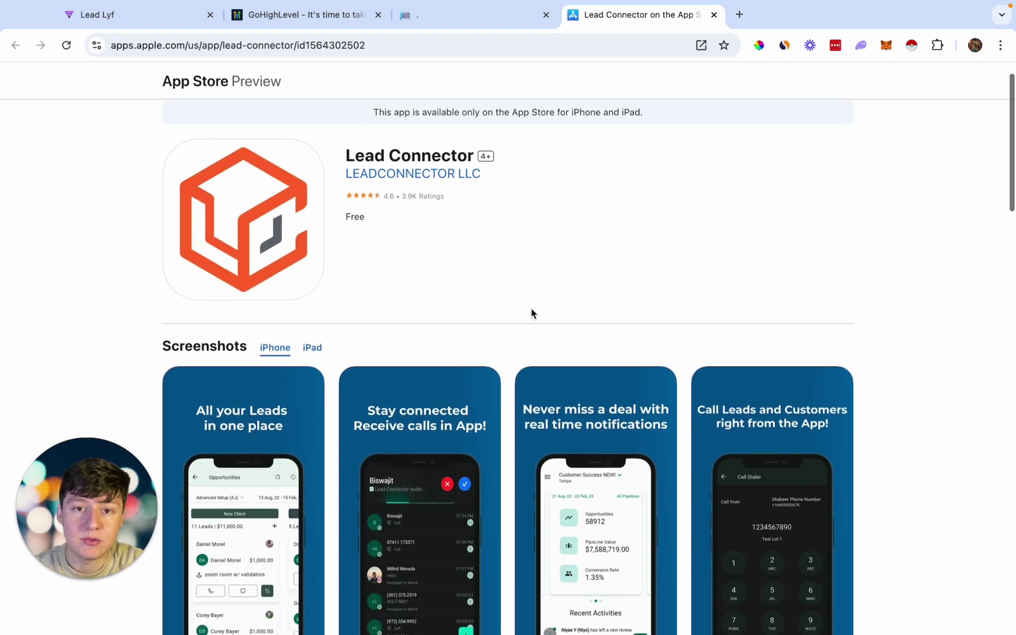
{"action": "scroll", "coordinate": [531, 309], "scroll_direction": "up", "scroll_amount": 2}
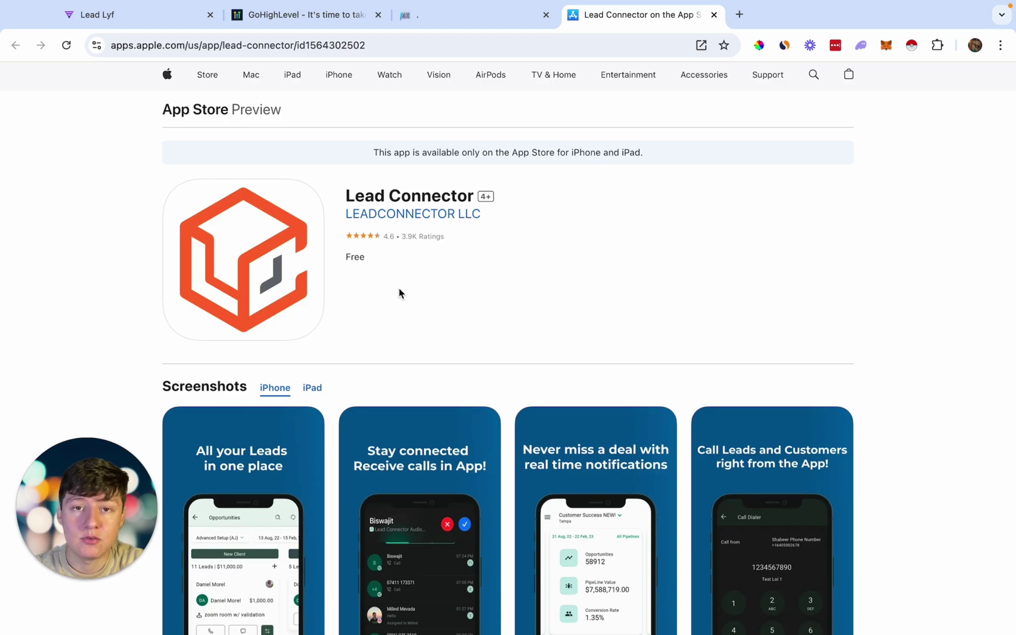
{"action": "left_click", "coordinate": [165, 24]}
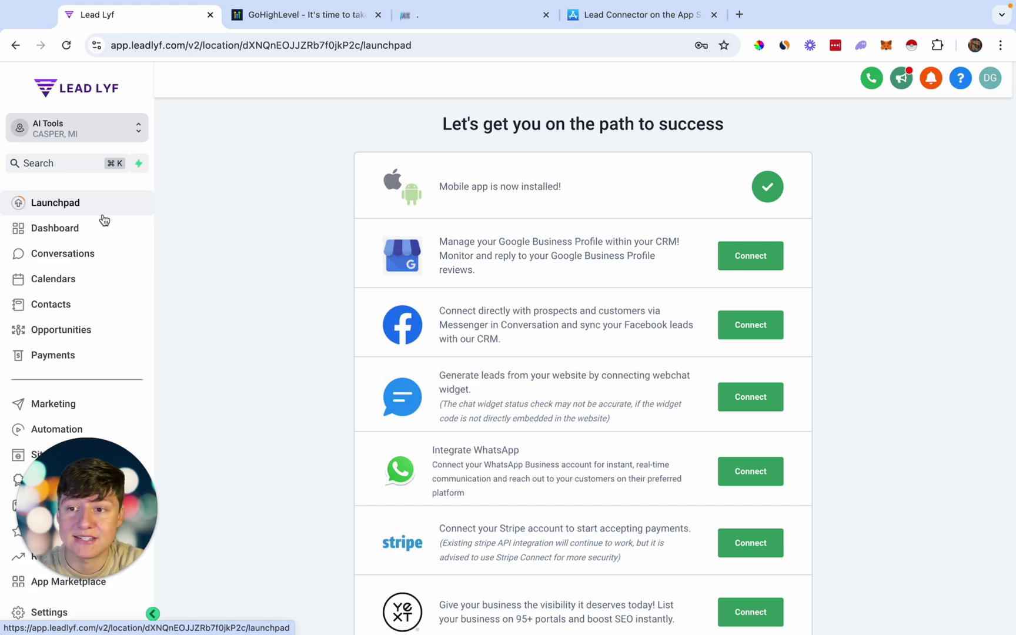